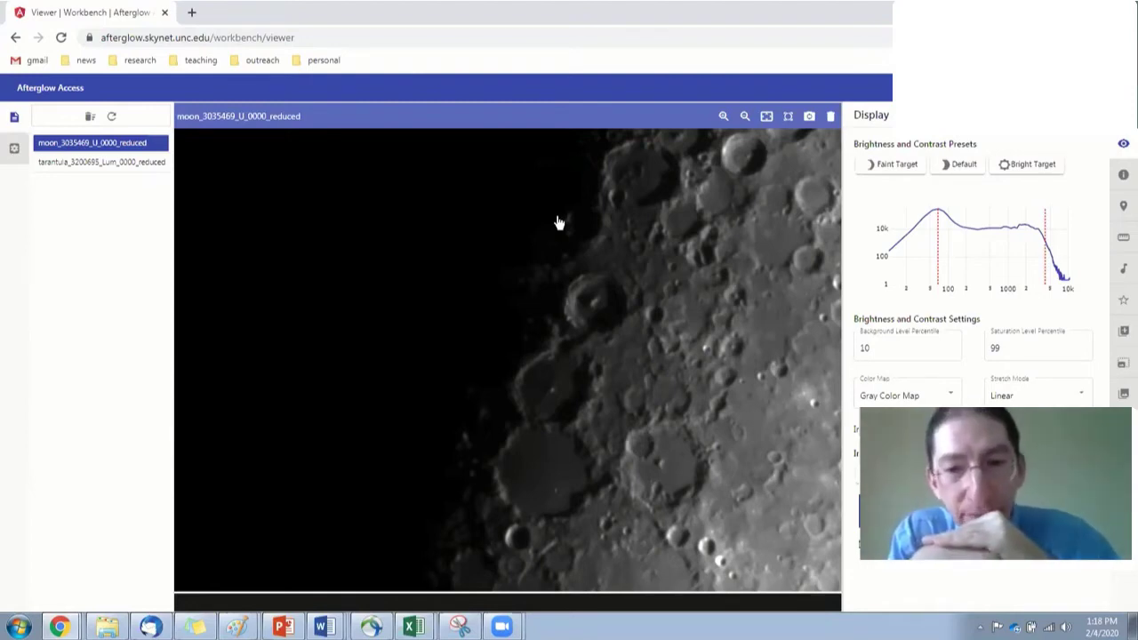
# - Display the tarantula image, and open the User Observations folder of the Skynet Robotic Telescope Network data provider
pyautogui.click(54, 165)
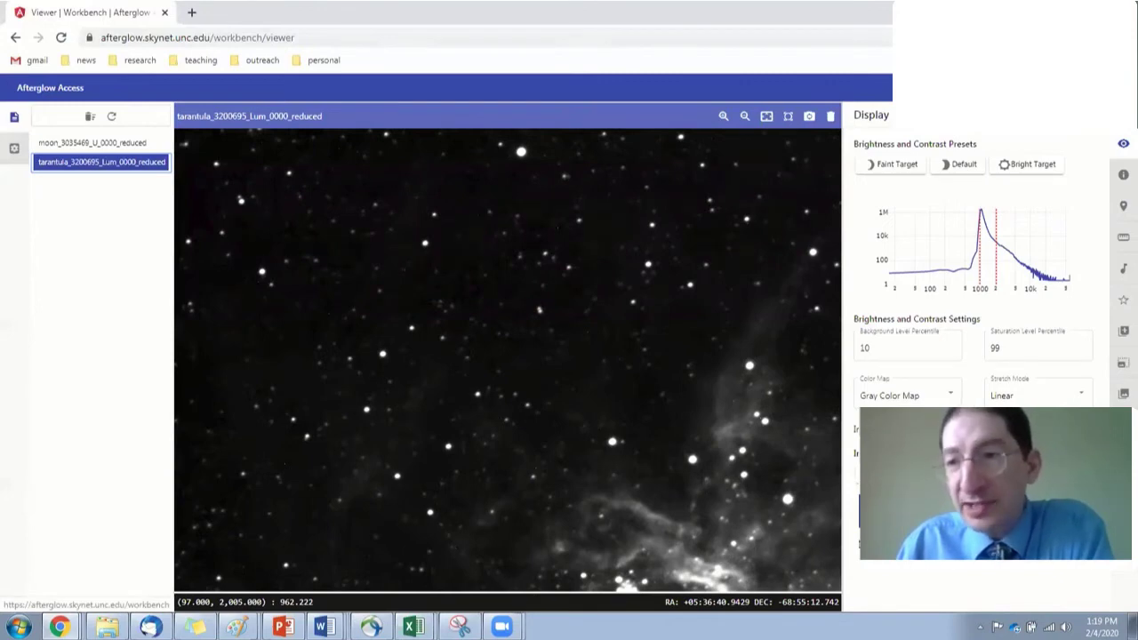
pyautogui.click(975, 88)
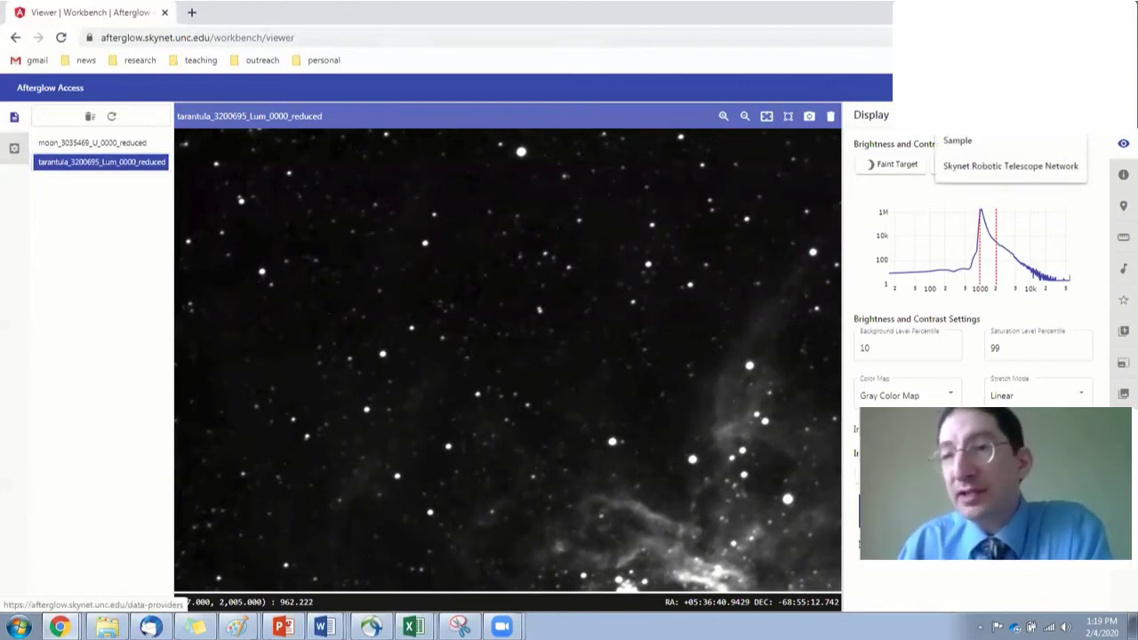
pyautogui.click(979, 140)
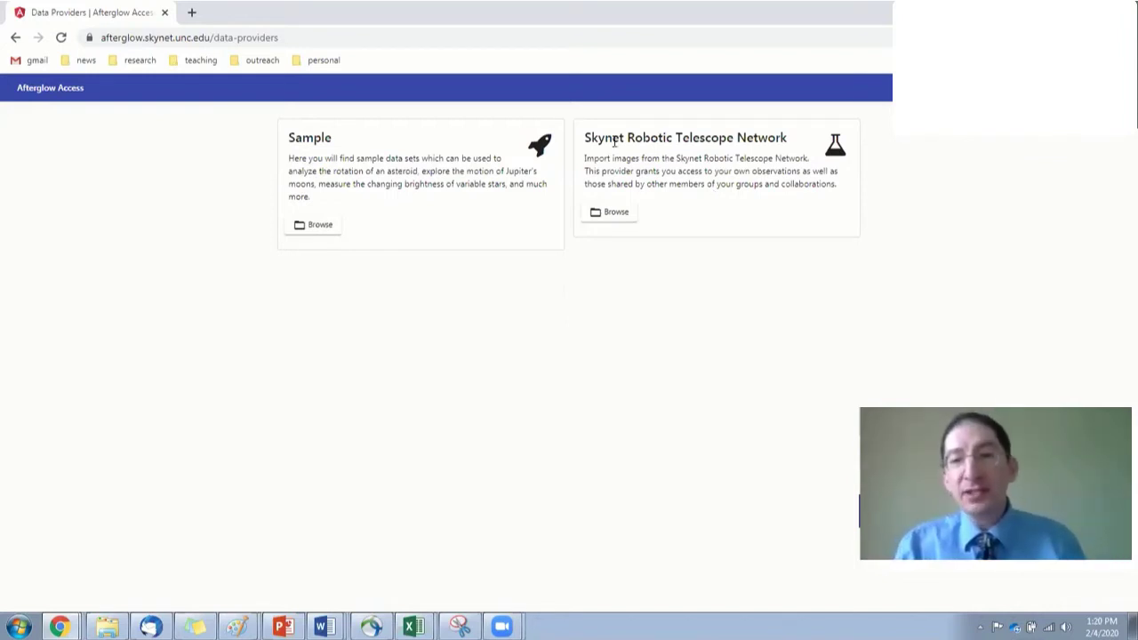
pyautogui.click(616, 213)
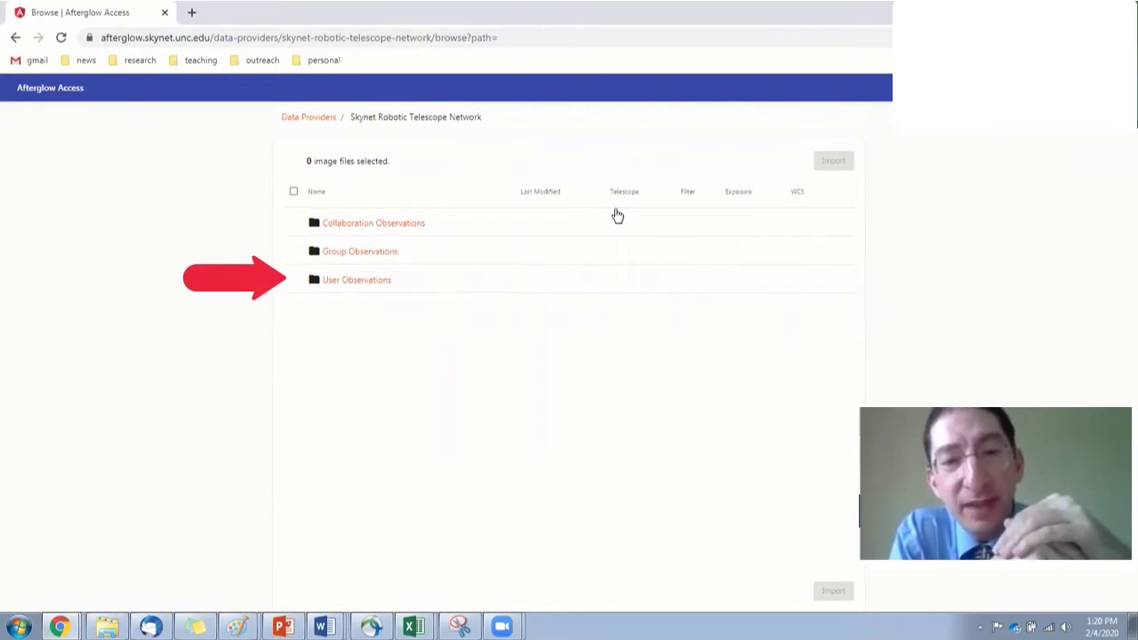
pyautogui.click(372, 283)
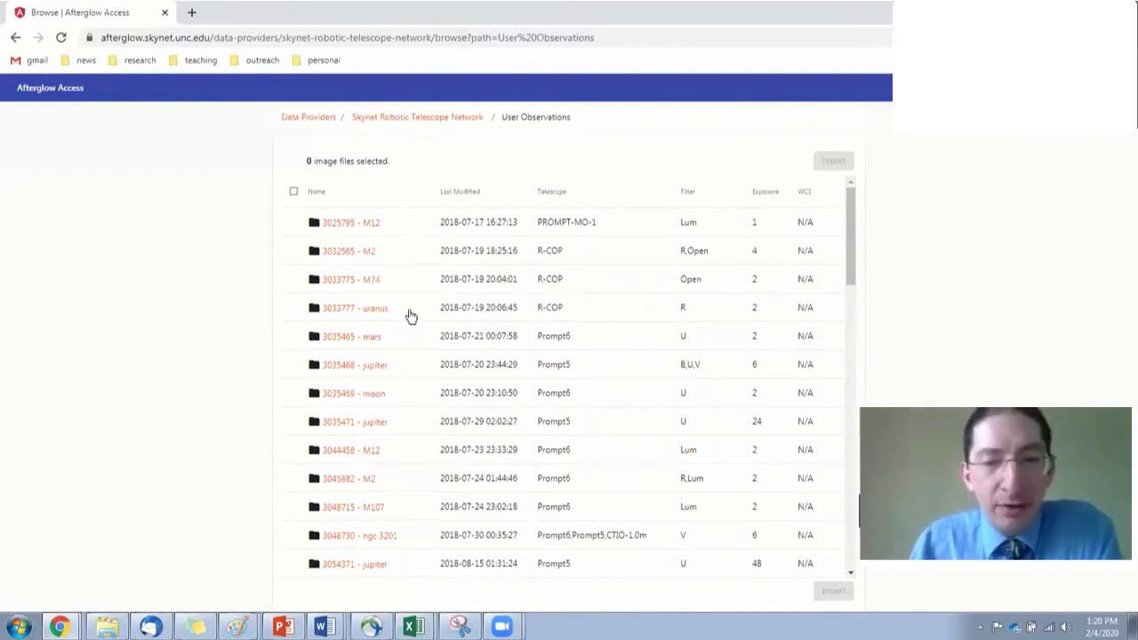
# - Open the "3567393 - jupiter" observation folder
pyautogui.scroll(-5, 410, 316)
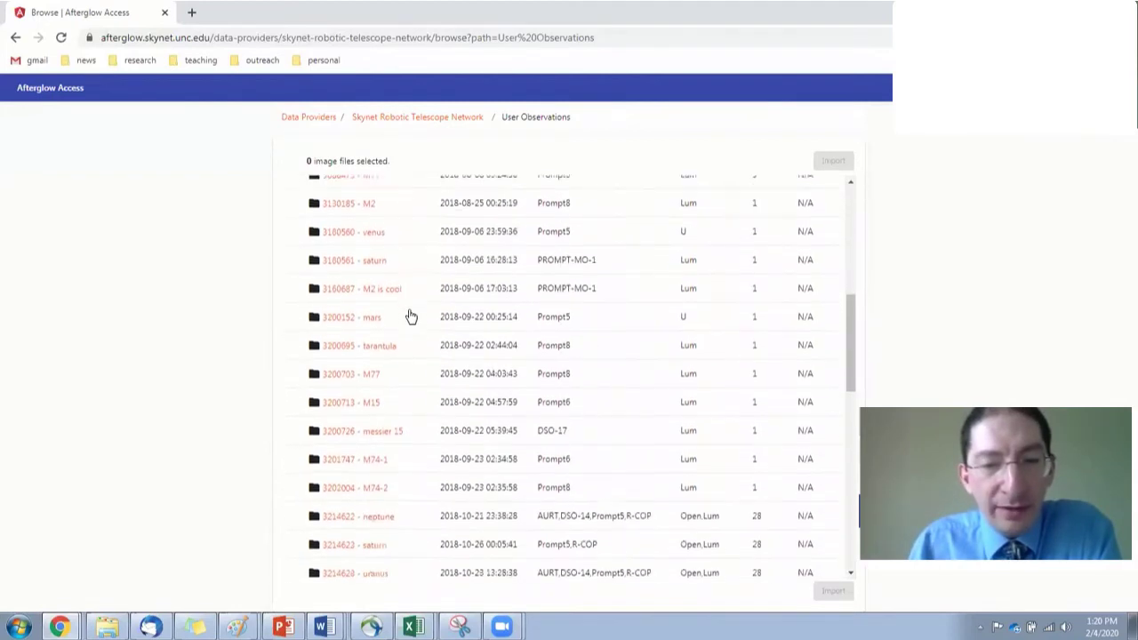
pyautogui.scroll(-2, 410, 316)
pyautogui.scroll(-3, 410, 316)
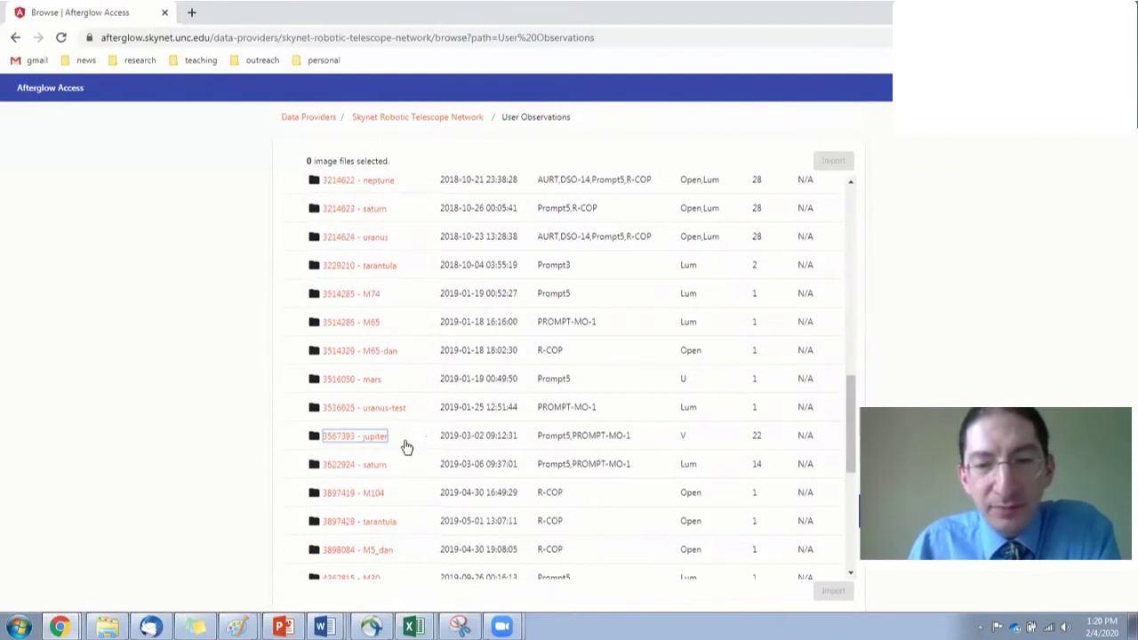
pyautogui.click(382, 439)
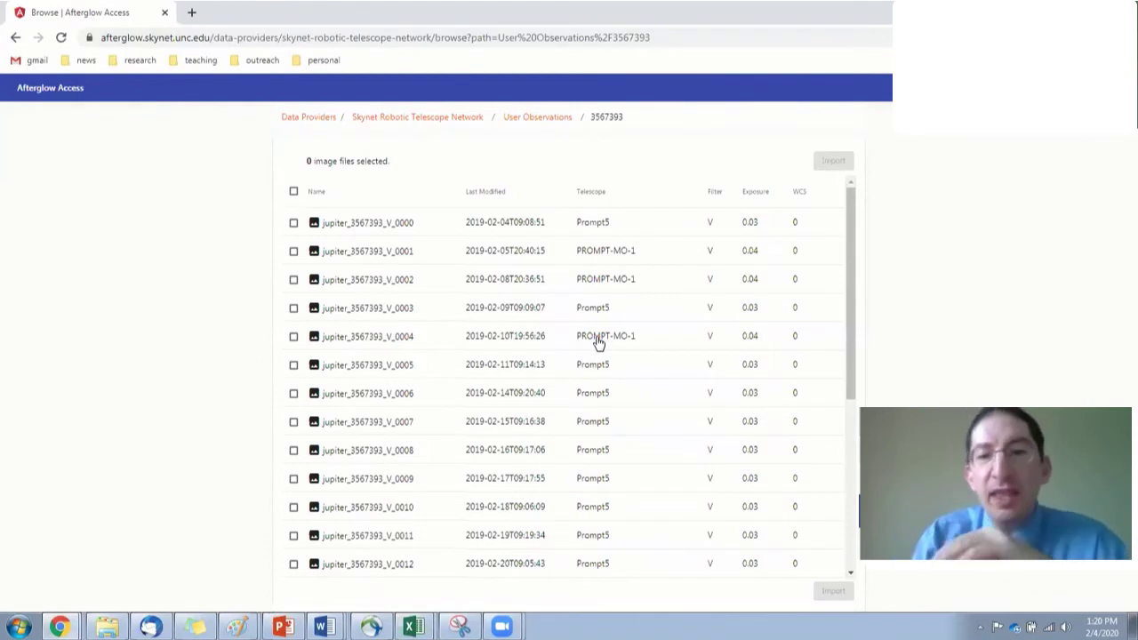
# - Look through the raw Jupiter images and open the observation's Reduced Images folder
pyautogui.scroll(-1, 598, 356)
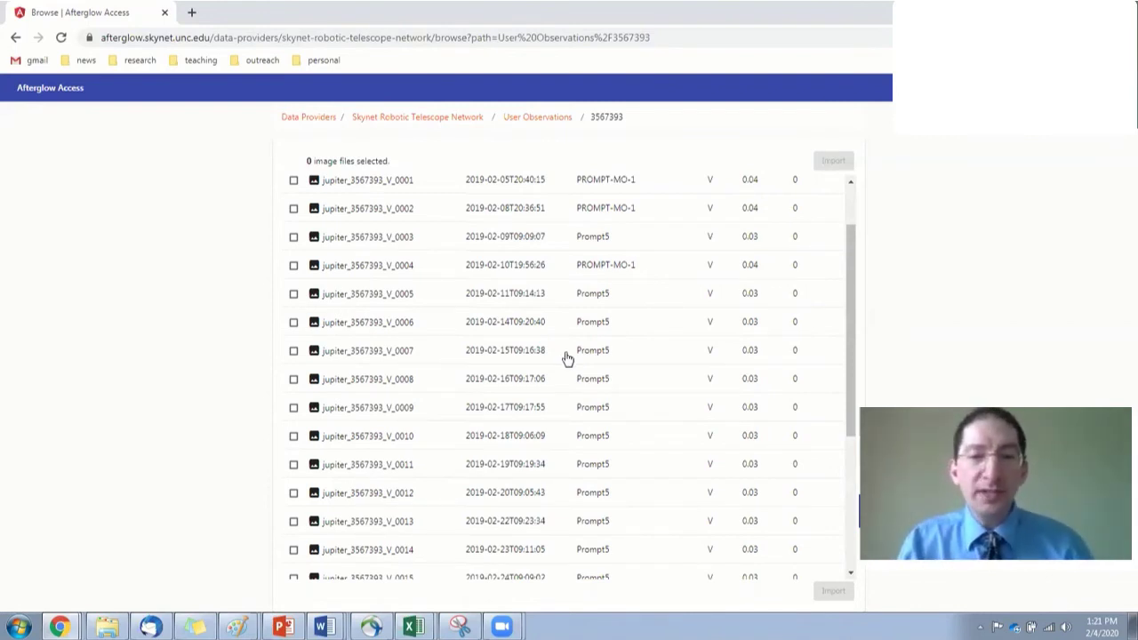
pyautogui.scroll(-3, 567, 358)
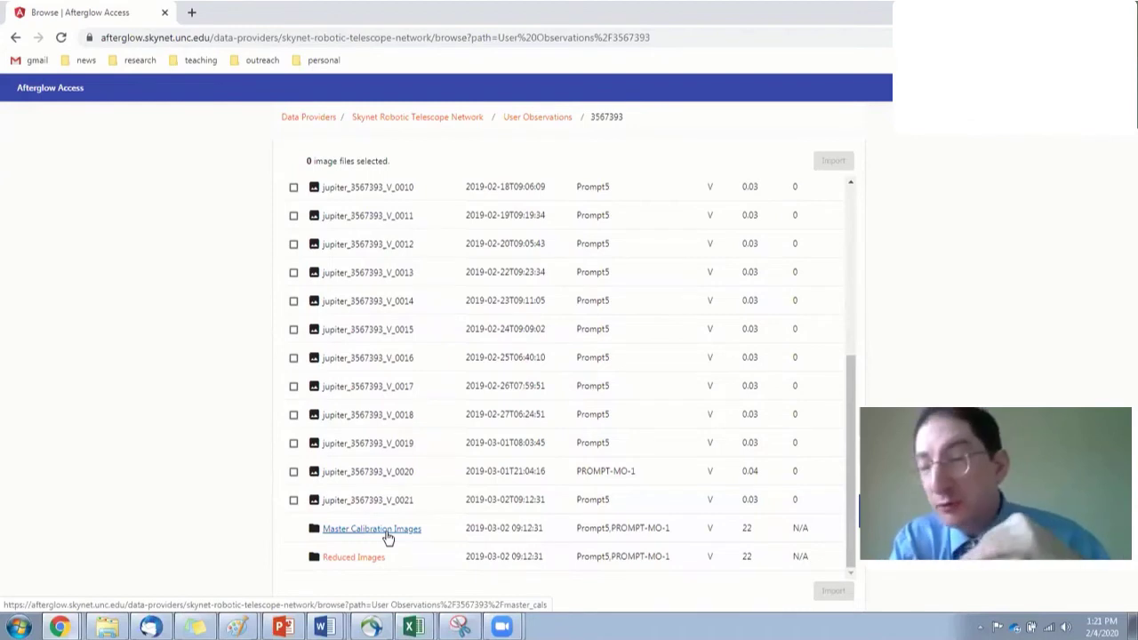
pyautogui.click(340, 561)
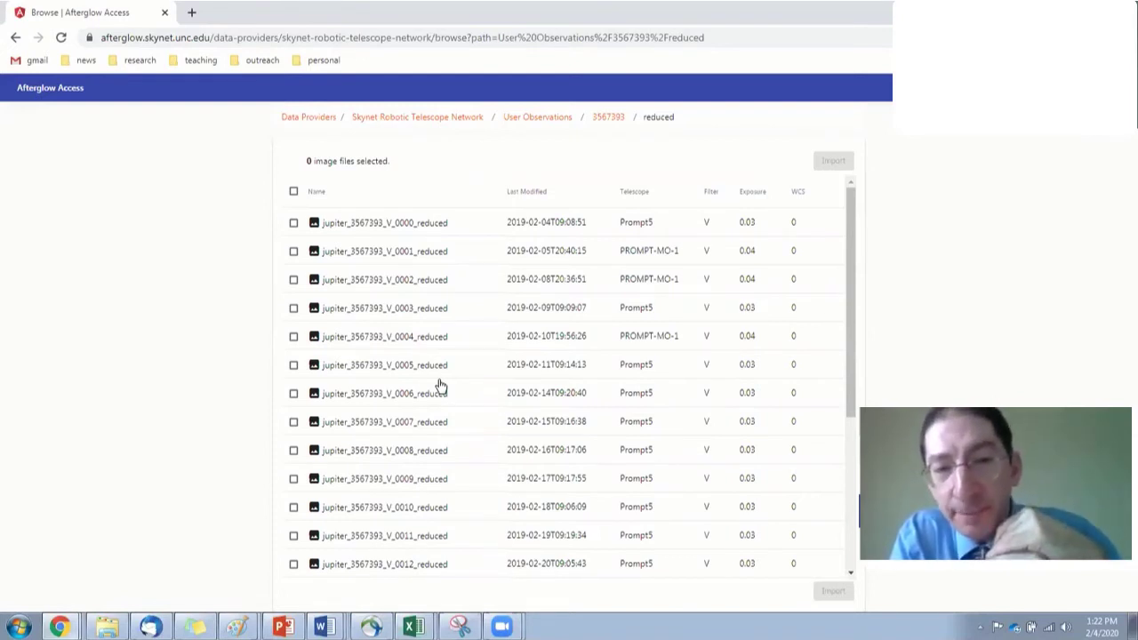
pyautogui.click(294, 192)
pyautogui.scroll(-3, 391, 317)
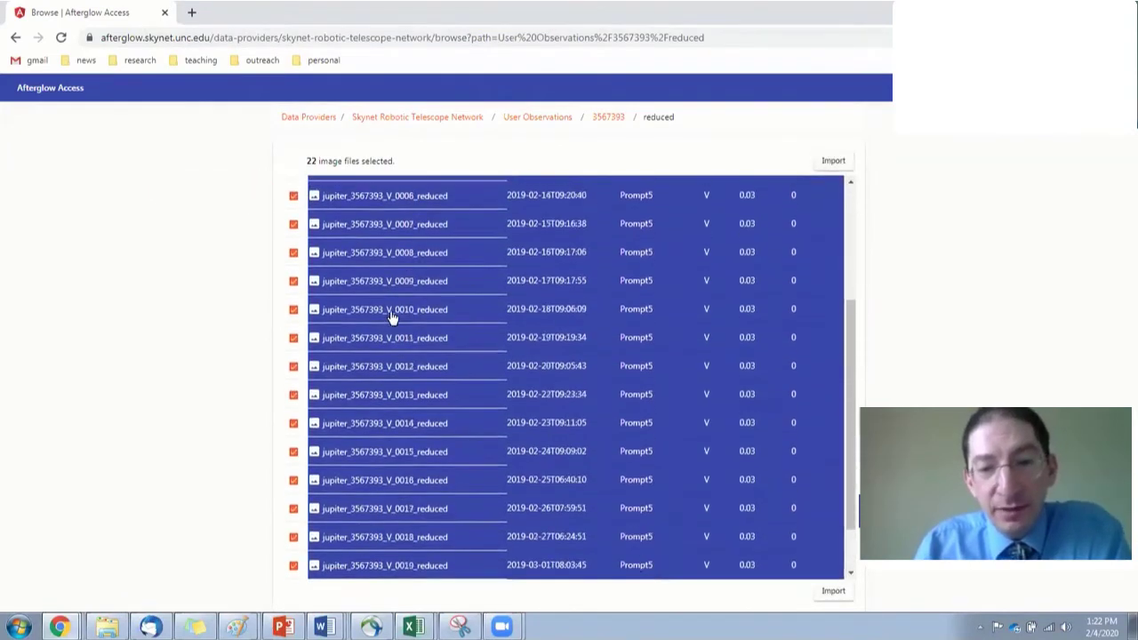
pyautogui.scroll(3, 392, 317)
pyautogui.click(293, 191)
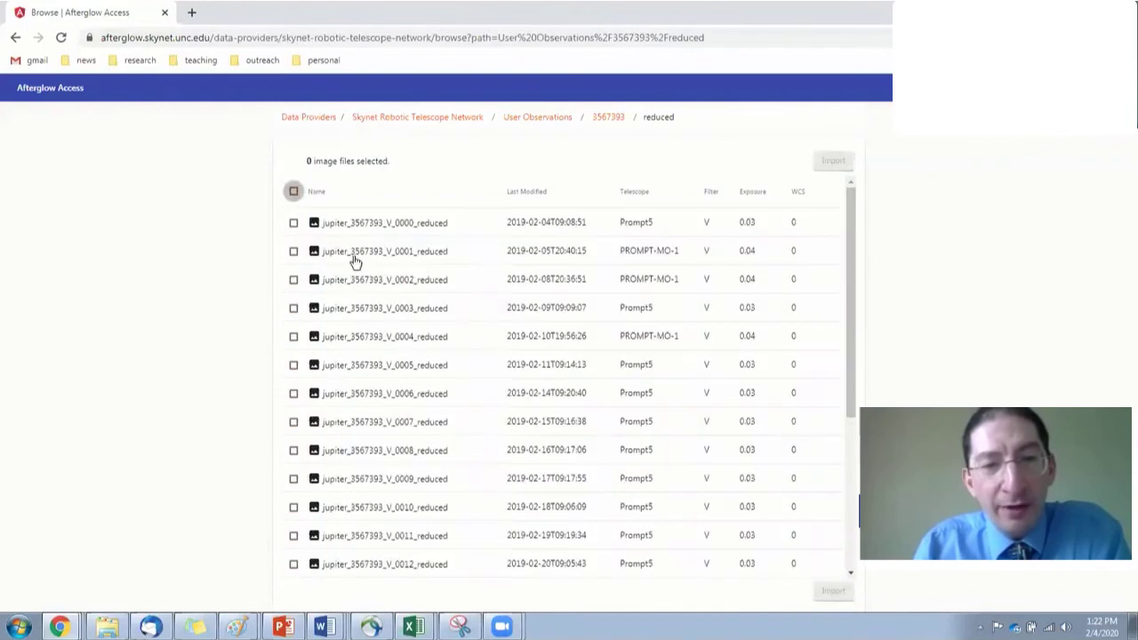
# - Select the reduced image jupiter_3567393_V_0015_reduced and import it into the workbench
pyautogui.scroll(-2, 386, 335)
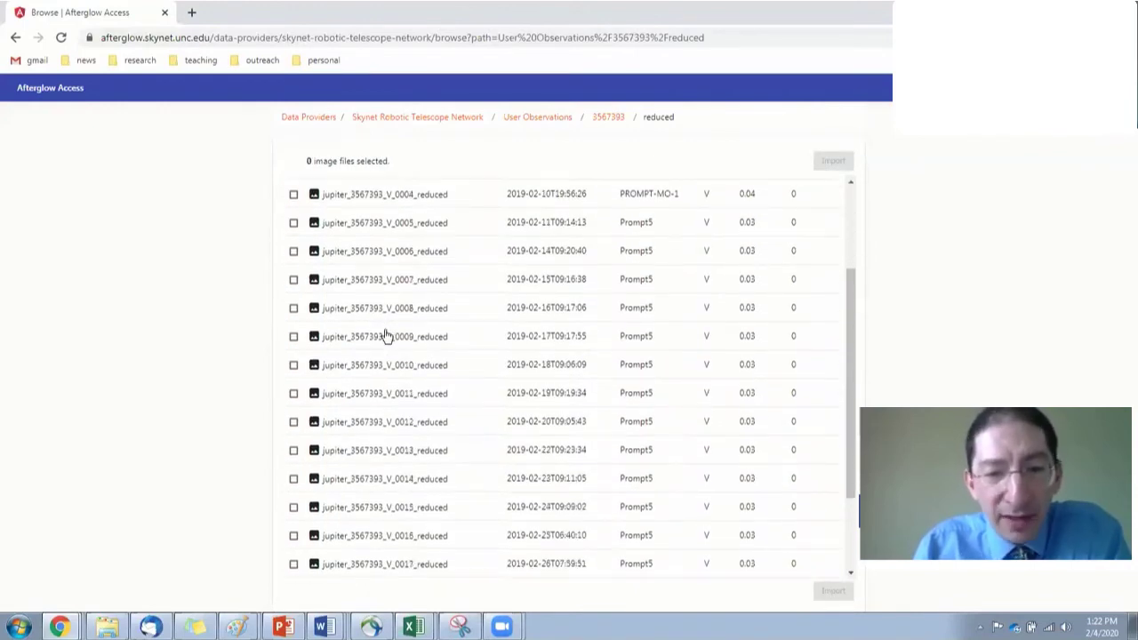
pyautogui.scroll(-1, 533, 356)
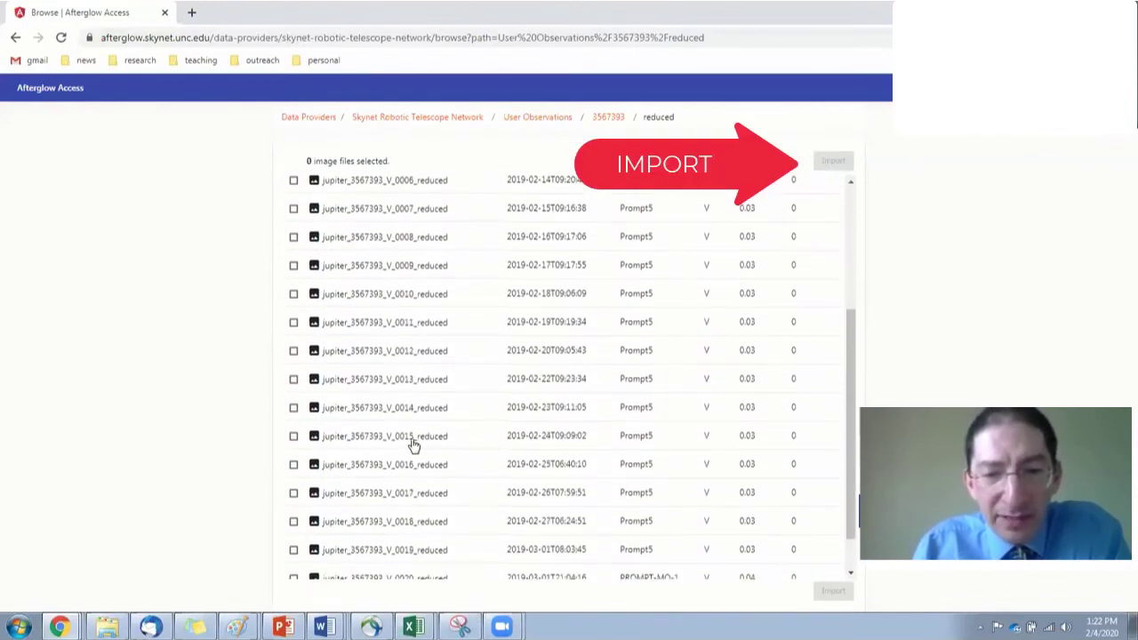
pyautogui.click(399, 442)
pyautogui.click(833, 161)
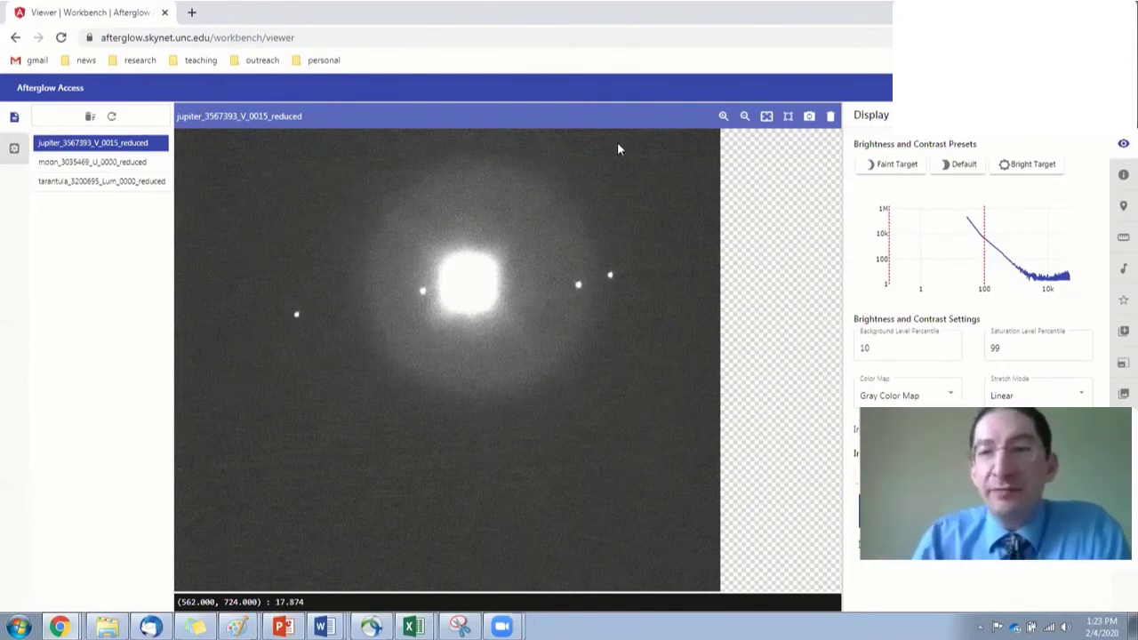
# - Zoom the Jupiter image in and out, fit it to the viewer, and return it to its original scale
pyautogui.click(722, 118)
pyautogui.click(722, 117)
pyautogui.click(722, 118)
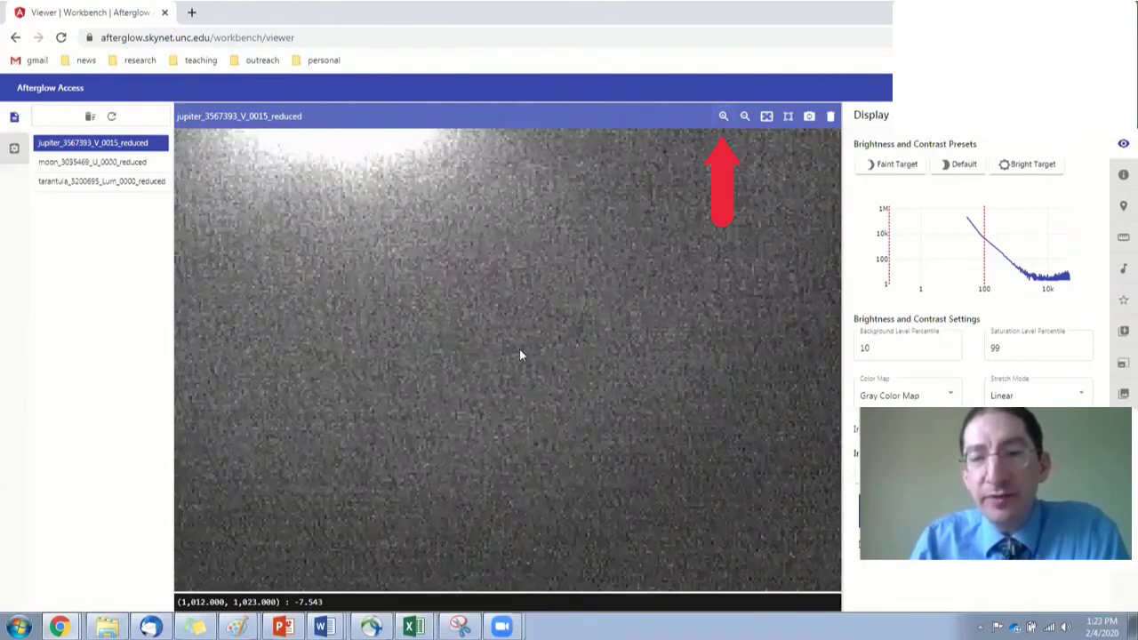
pyautogui.click(745, 117)
pyautogui.click(746, 117)
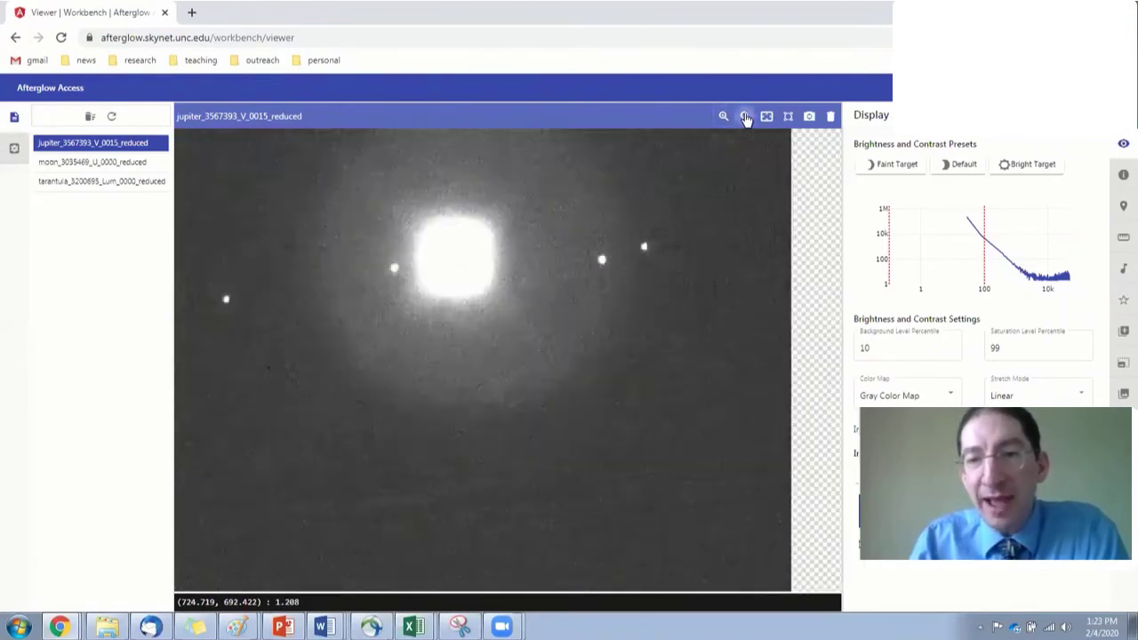
pyautogui.click(745, 117)
pyautogui.click(745, 116)
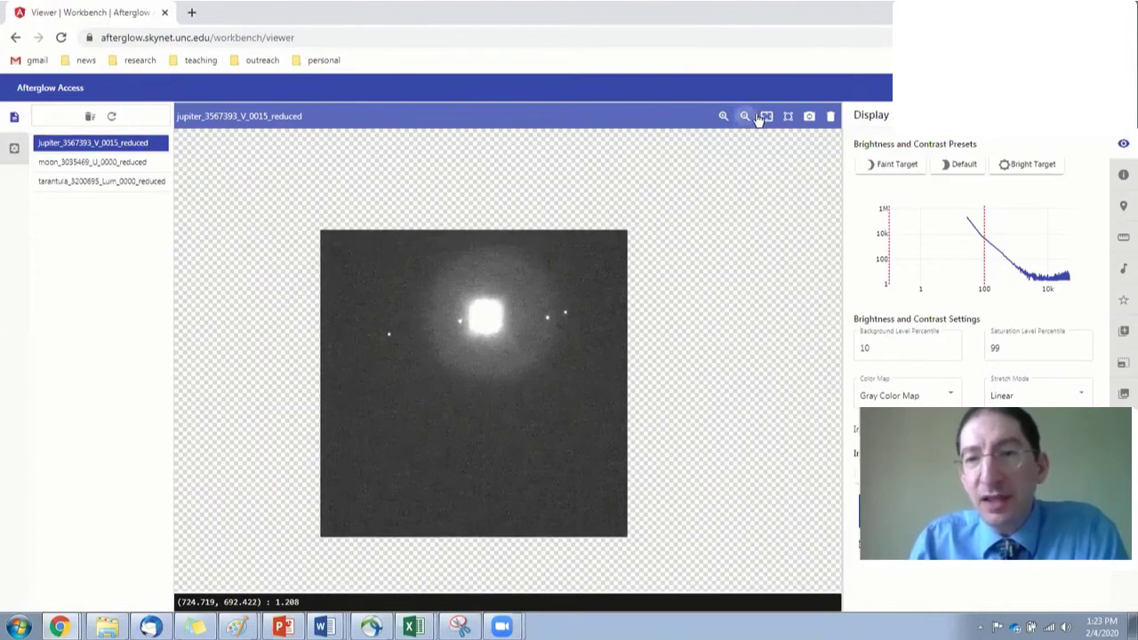
pyautogui.click(767, 117)
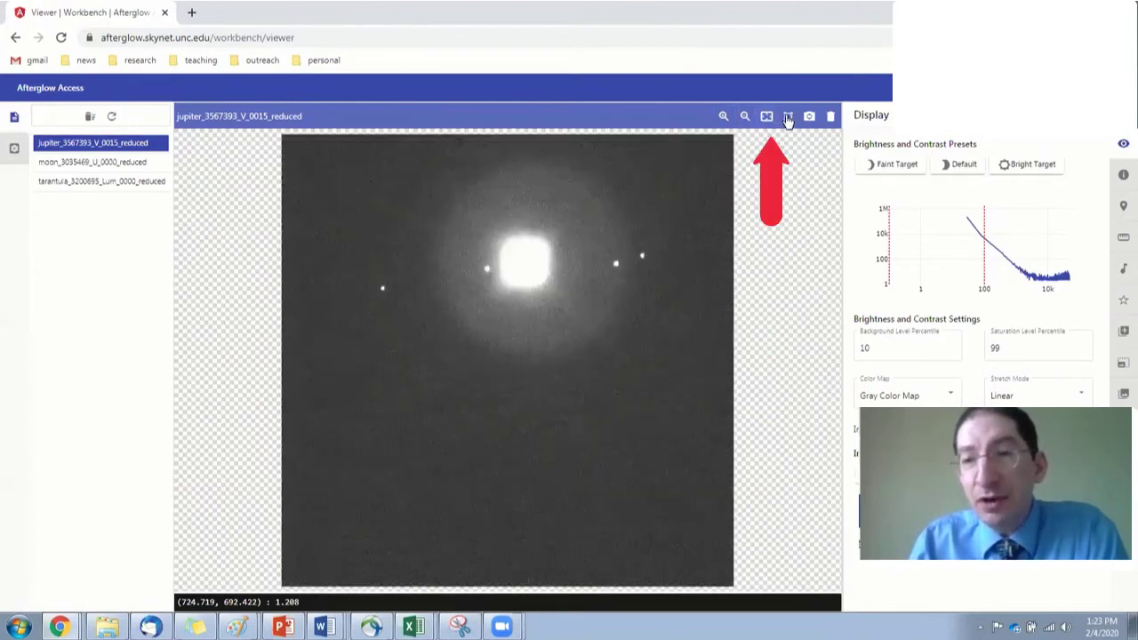
pyautogui.click(788, 117)
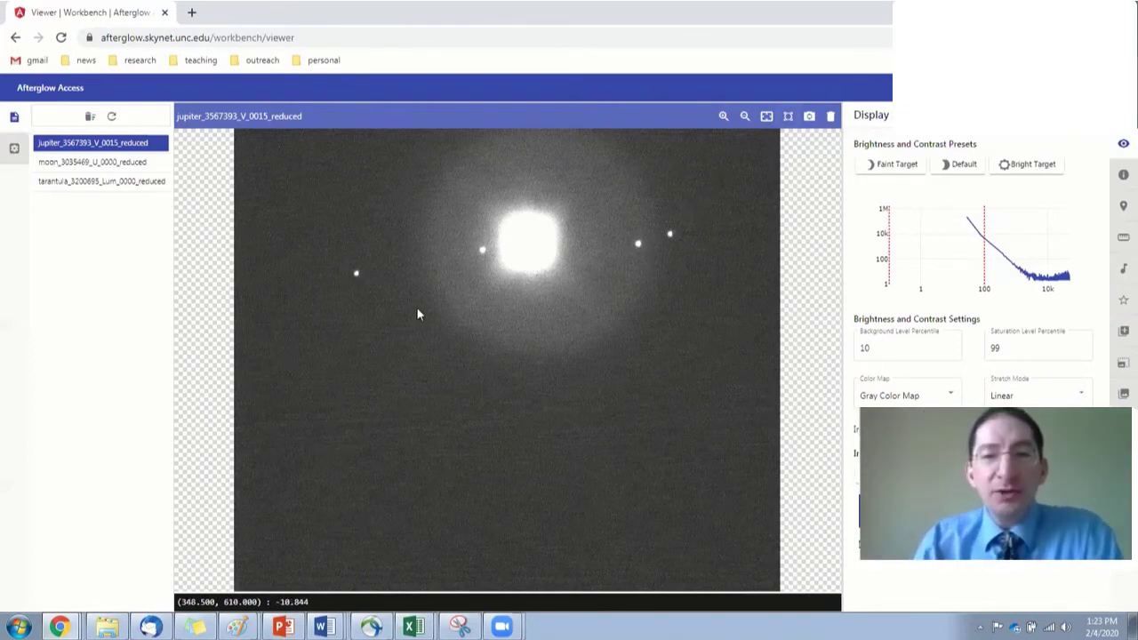
# - Examine Jupiter and its surrounding moons at different magnifications, keeping the planet centred in the viewer
pyautogui.moveTo(412, 312); pyautogui.dragTo(381, 359)
pyautogui.scroll(5, 503, 374)
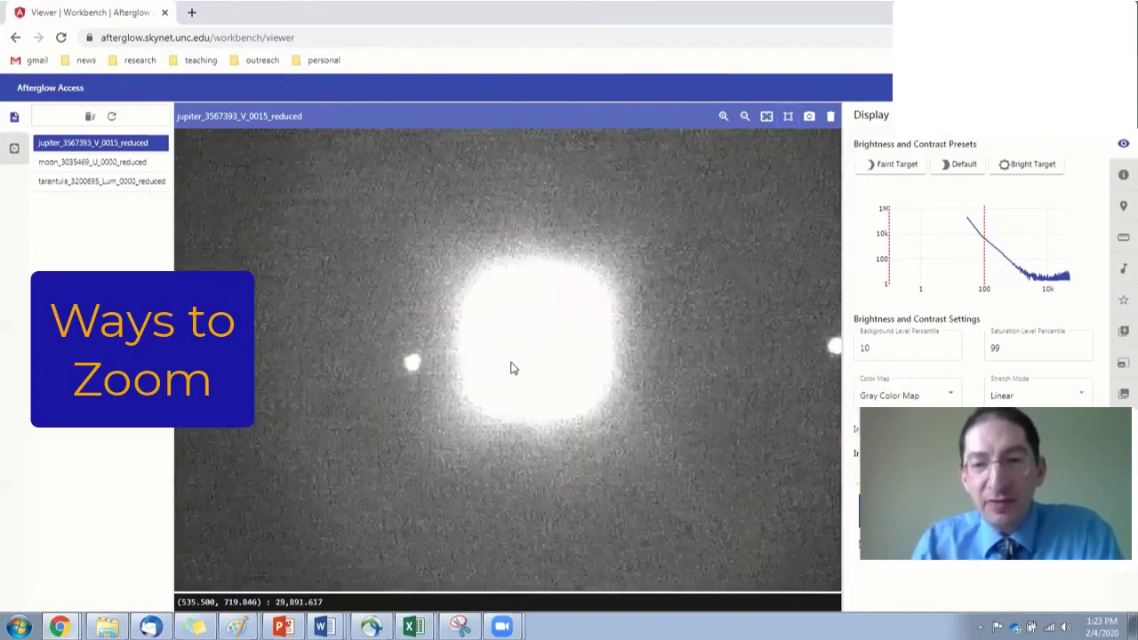
pyautogui.scroll(3, 511, 369)
pyautogui.scroll(-3, 503, 368)
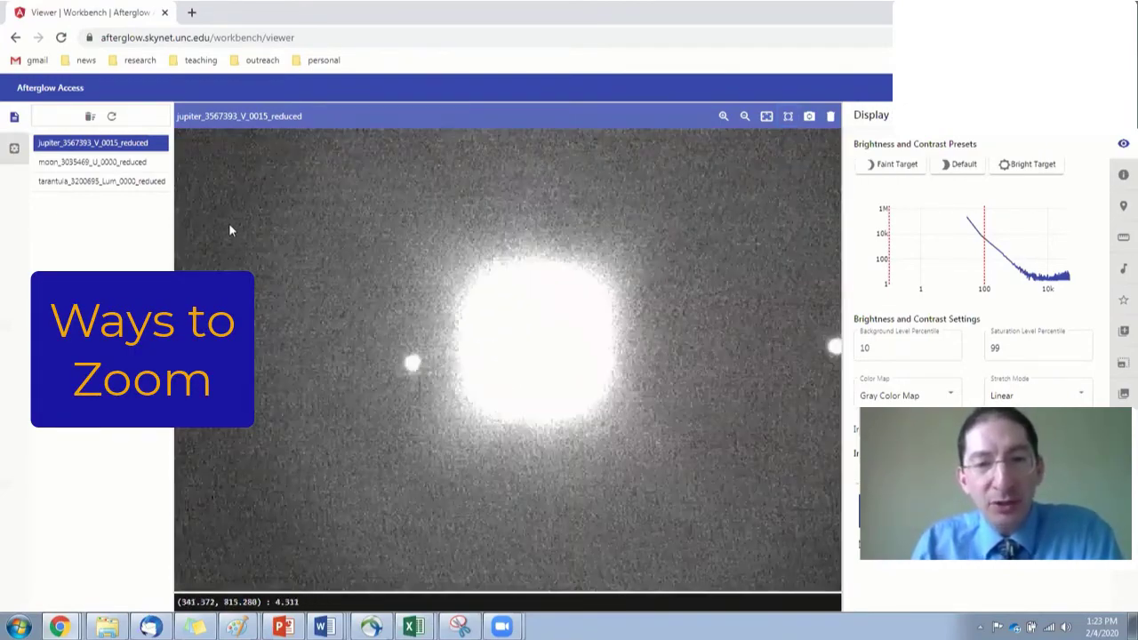
pyautogui.scroll(3, 229, 231)
pyautogui.scroll(-4, 229, 231)
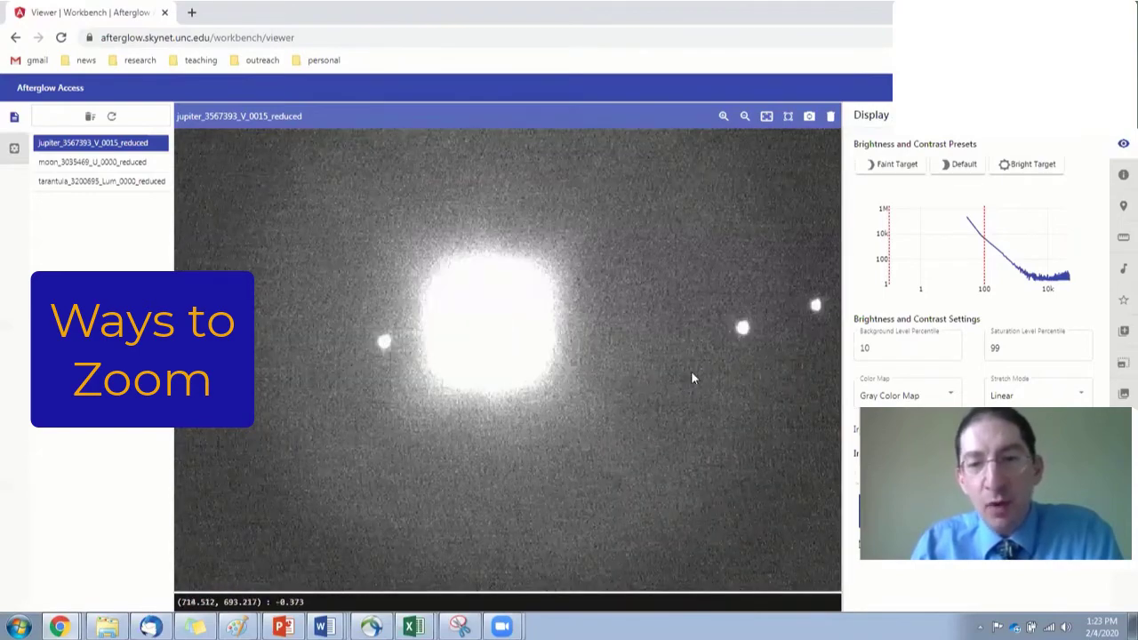
pyautogui.moveTo(540, 347); pyautogui.dragTo(574, 382)
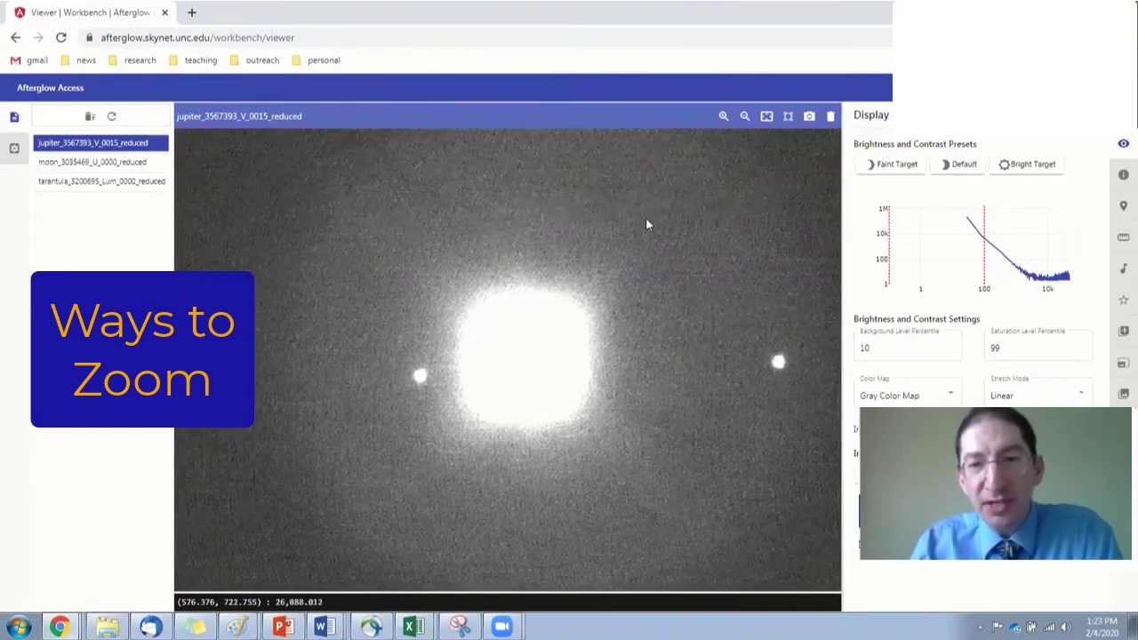
pyautogui.click(723, 116)
pyautogui.click(723, 117)
pyautogui.scroll(-1, 580, 292)
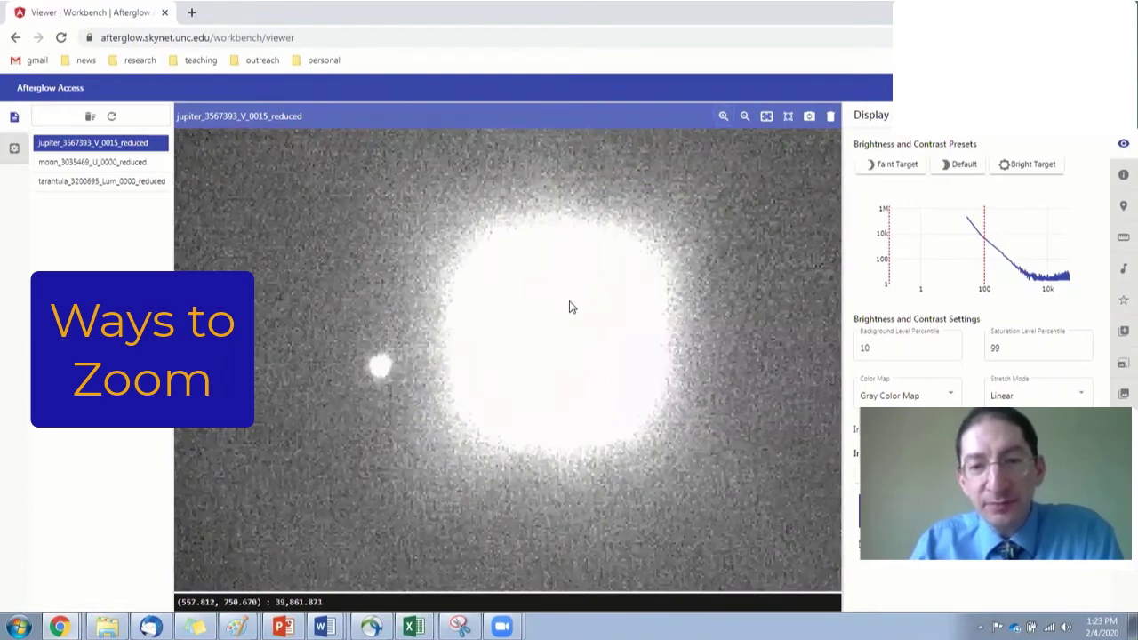
pyautogui.moveTo(572, 306); pyautogui.dragTo(539, 322)
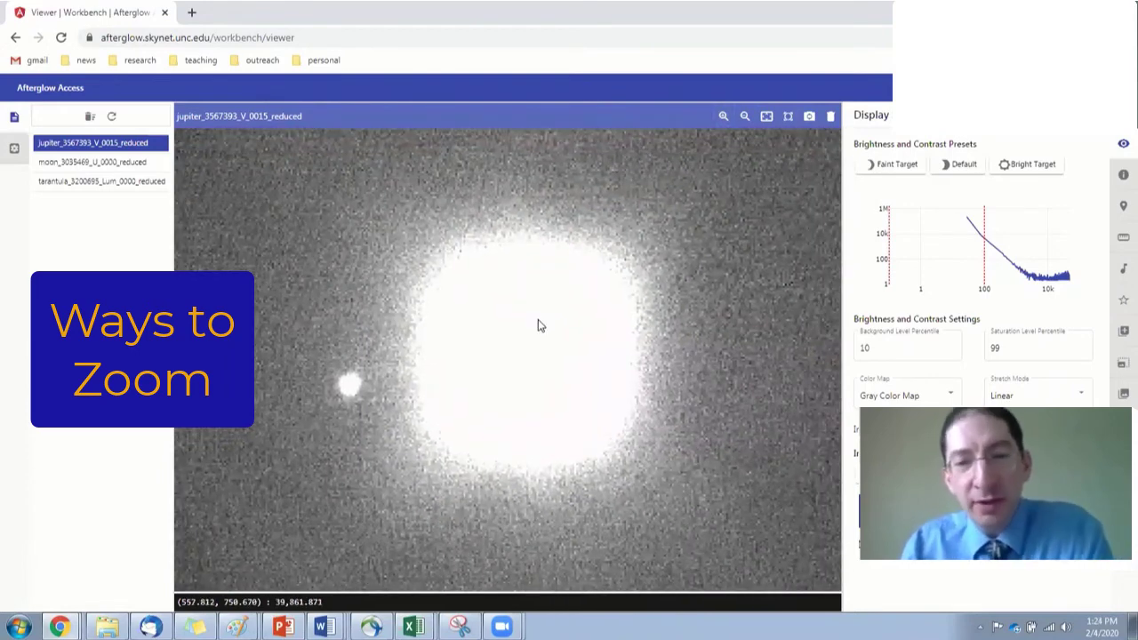
pyautogui.scroll(-2, 538, 322)
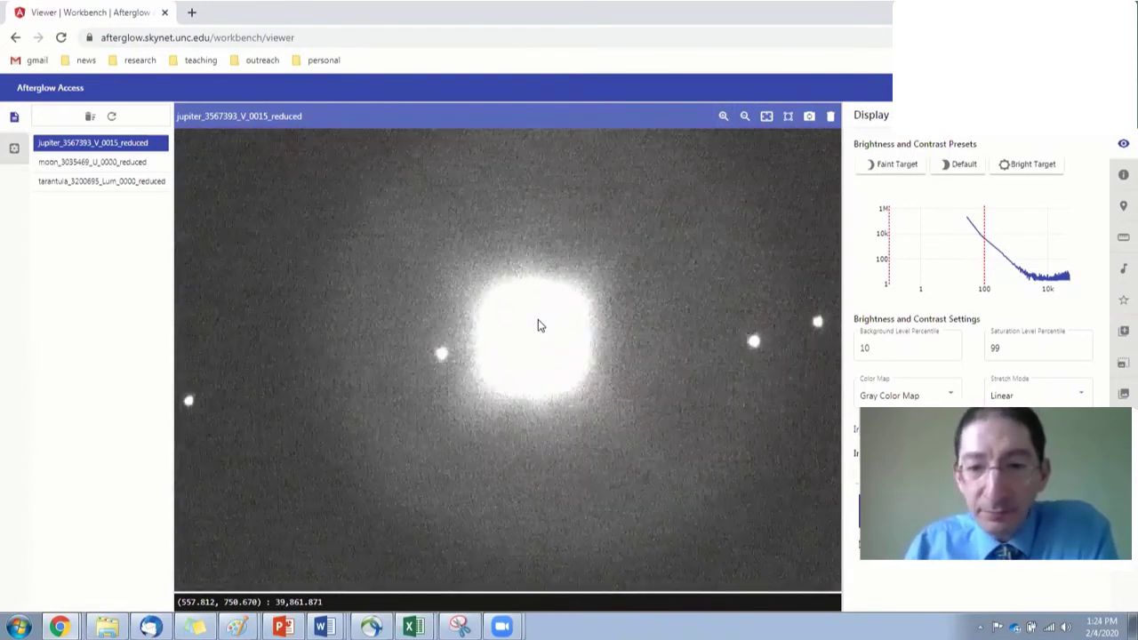
pyautogui.scroll(-1, 538, 319)
pyautogui.moveTo(538, 319); pyautogui.dragTo(547, 317)
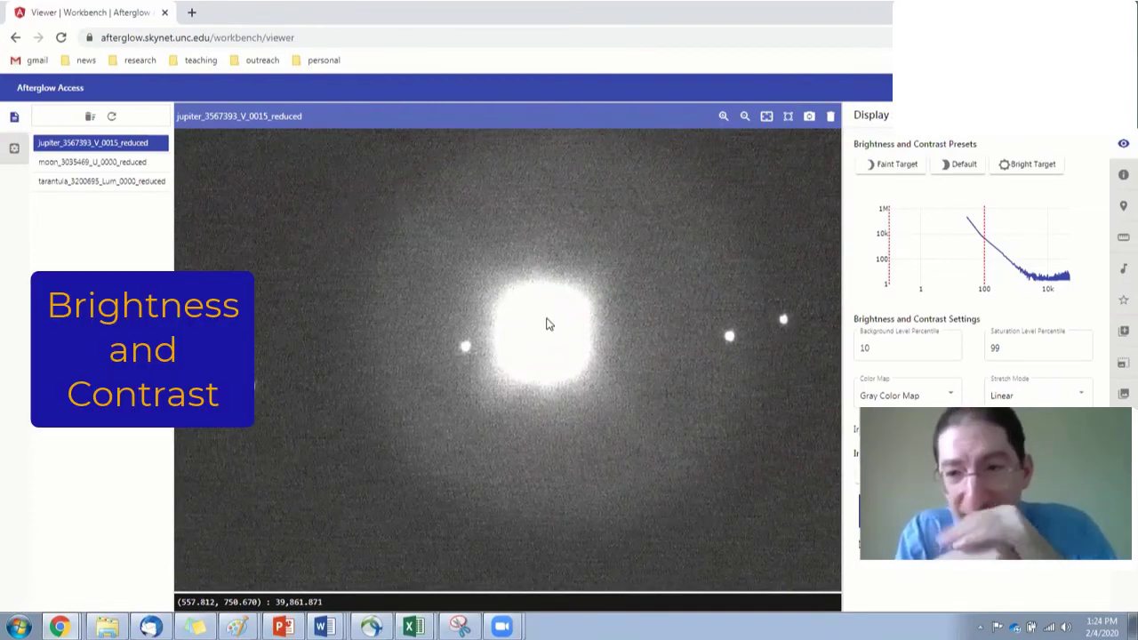
# - Apply the Default brightness and contrast preset, and review its background level and saturation level percentiles
pyautogui.click(956, 173)
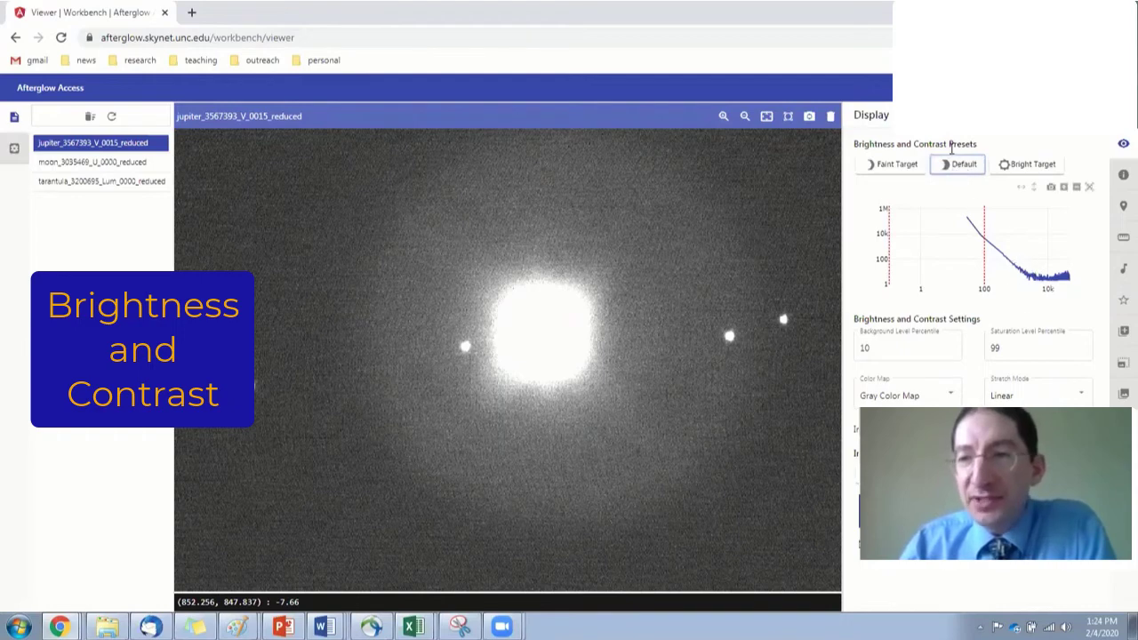
pyautogui.click(916, 347)
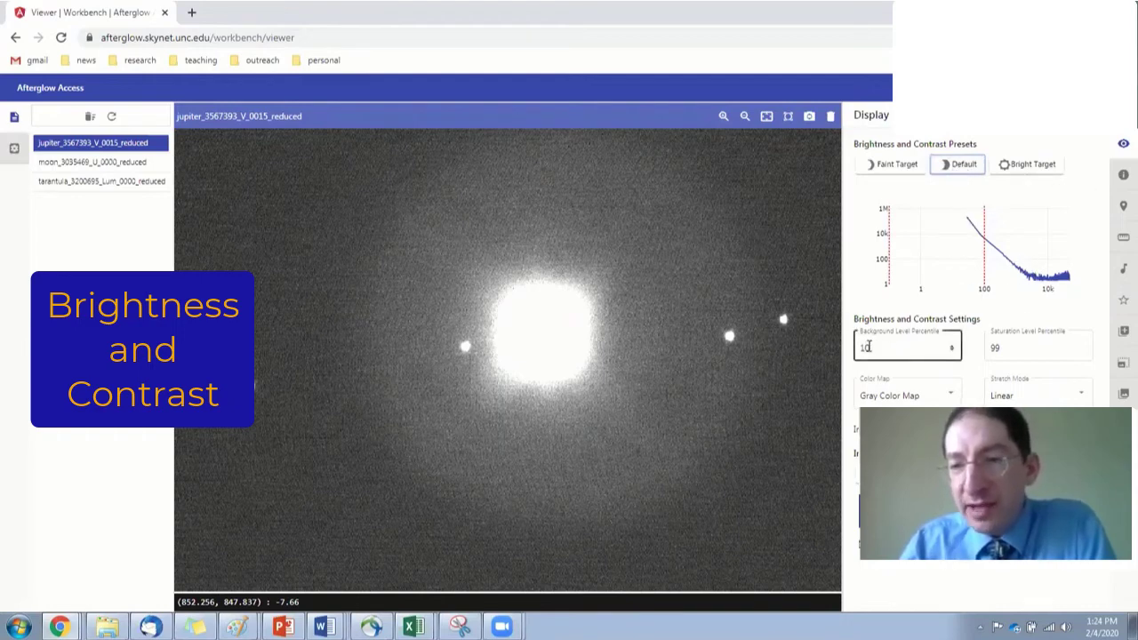
pyautogui.click(1020, 338)
pyautogui.click(895, 348)
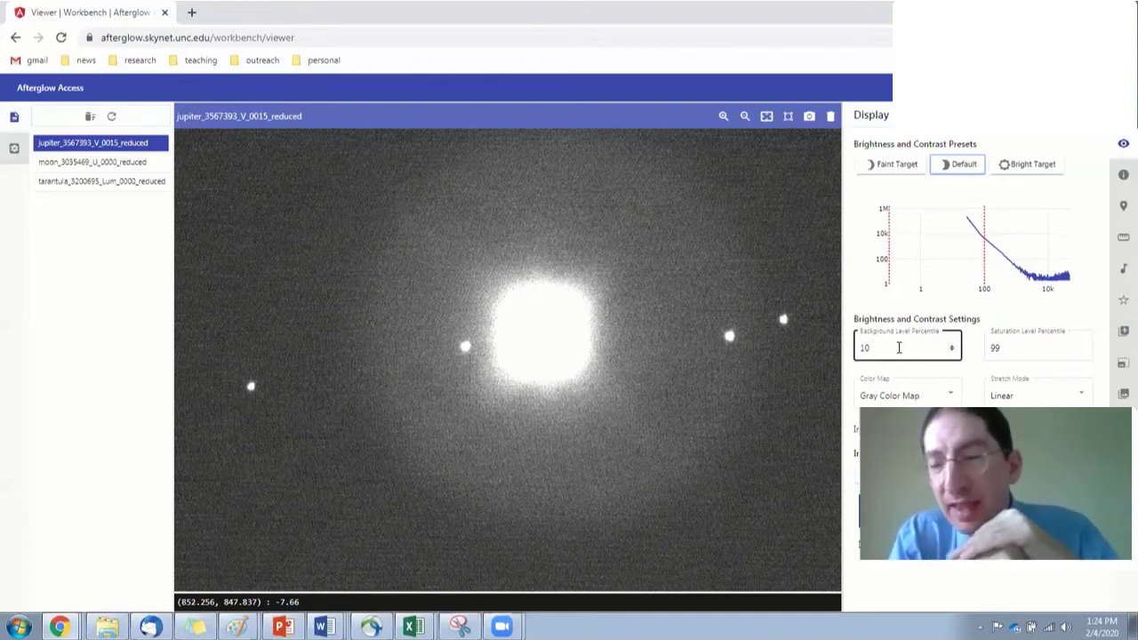
pyautogui.click(1009, 347)
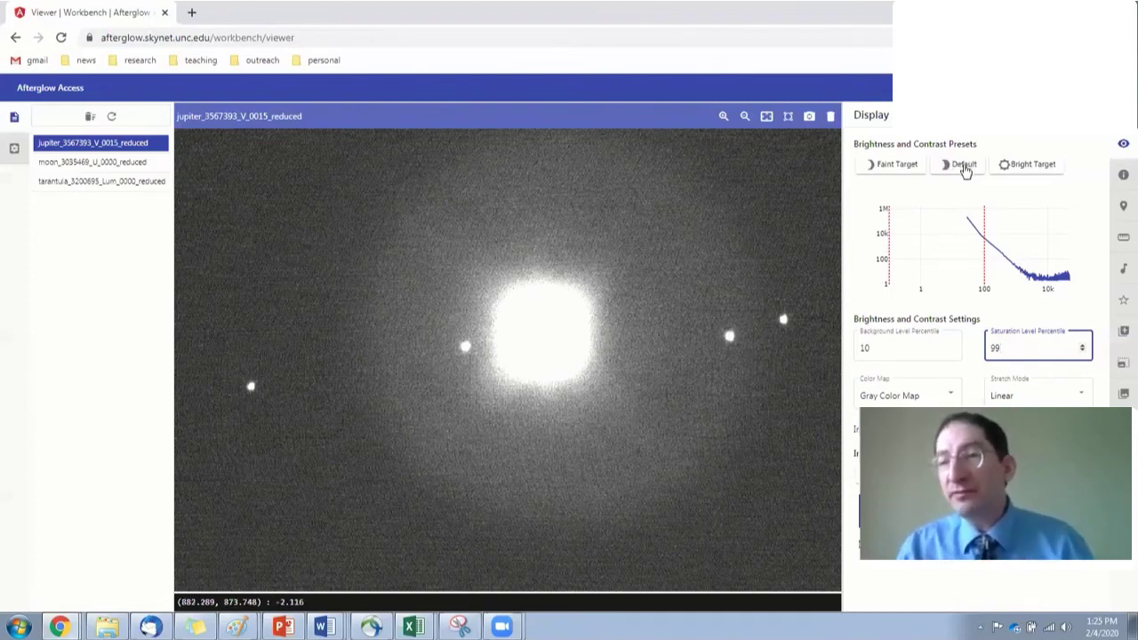
# - Apply the Bright Target brightness and contrast preset to the Jupiter image, and examine the planet's disk
pyautogui.click(1030, 173)
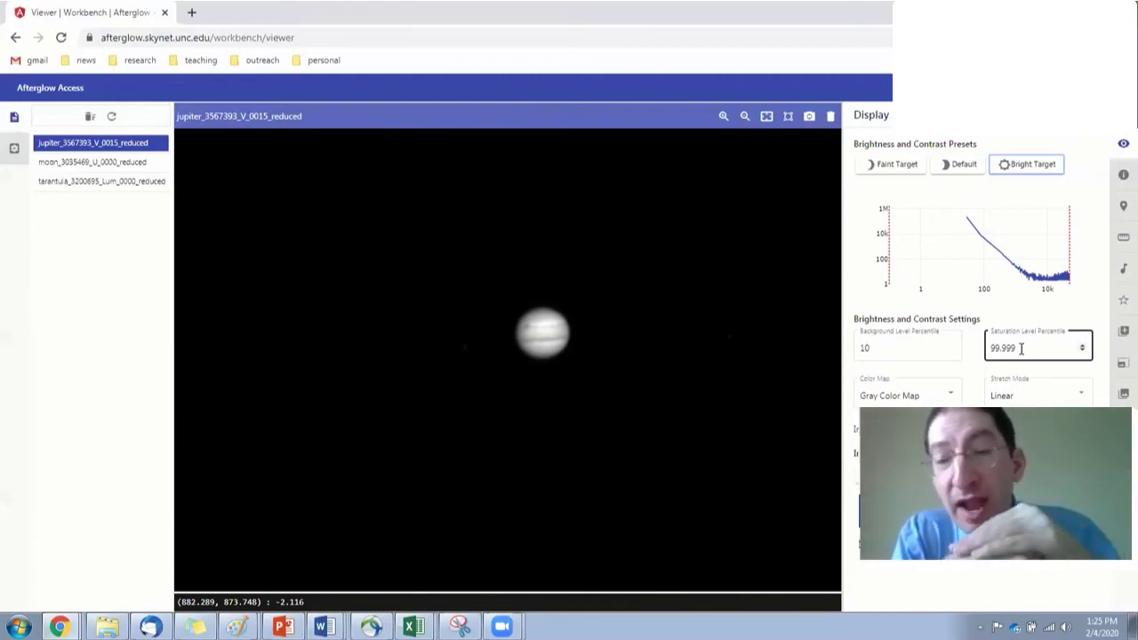
pyautogui.scroll(2, 551, 345)
pyautogui.scroll(2, 551, 345)
pyautogui.scroll(3, 524, 356)
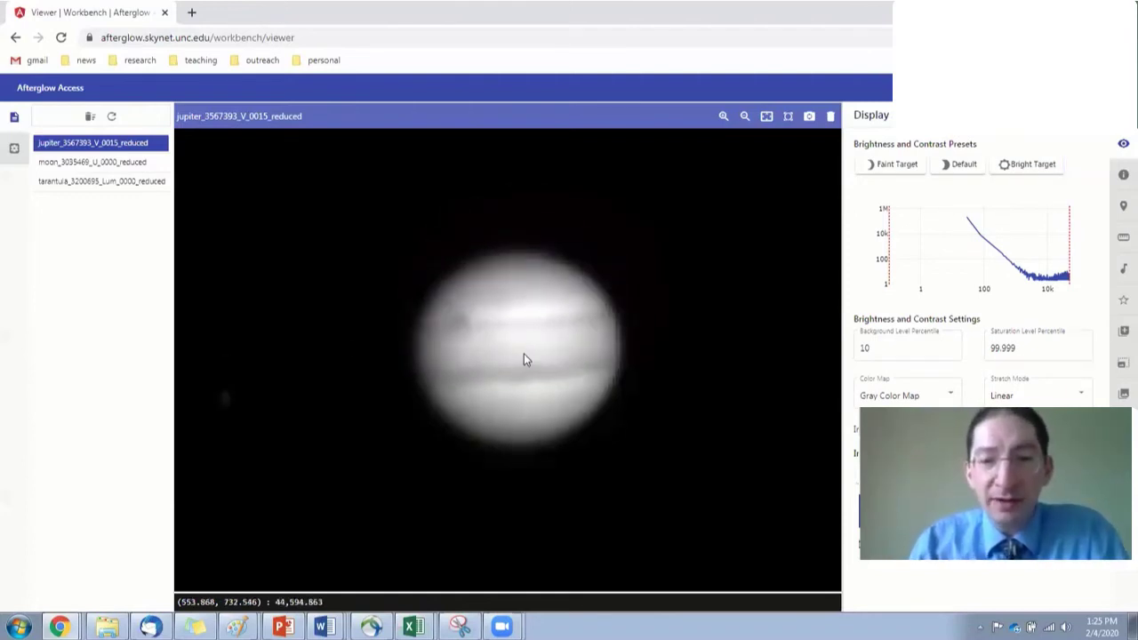
# - Enlarge the Jupiter image, flip it twice, and rotate it twice to turn it by 180 degrees
pyautogui.scroll(1, 523, 354)
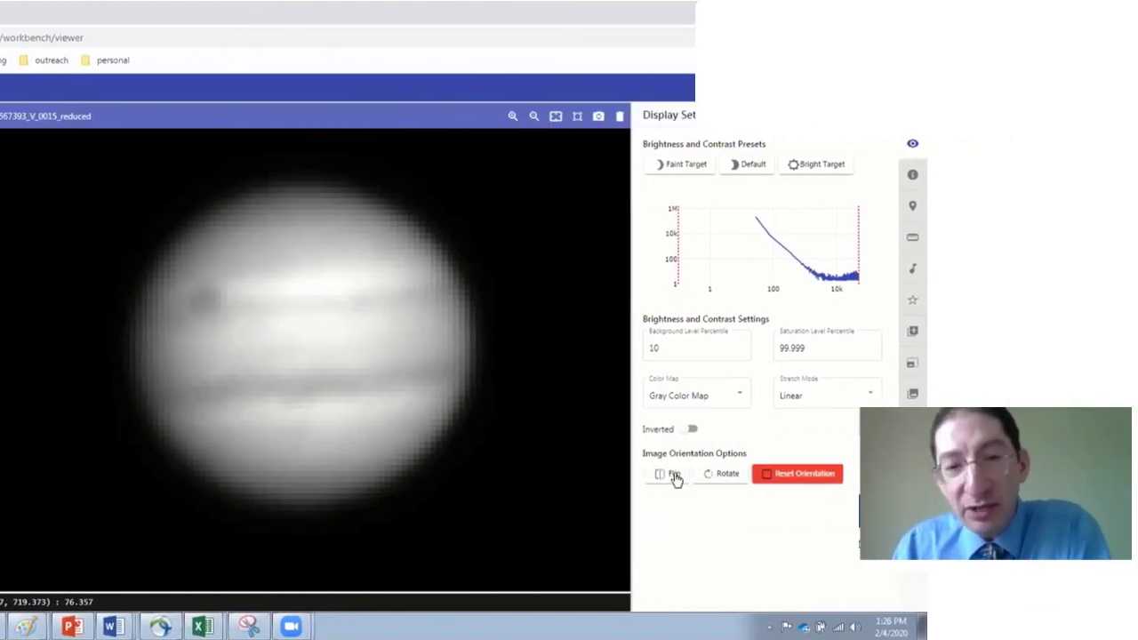
pyautogui.click(827, 476)
pyautogui.click(827, 476)
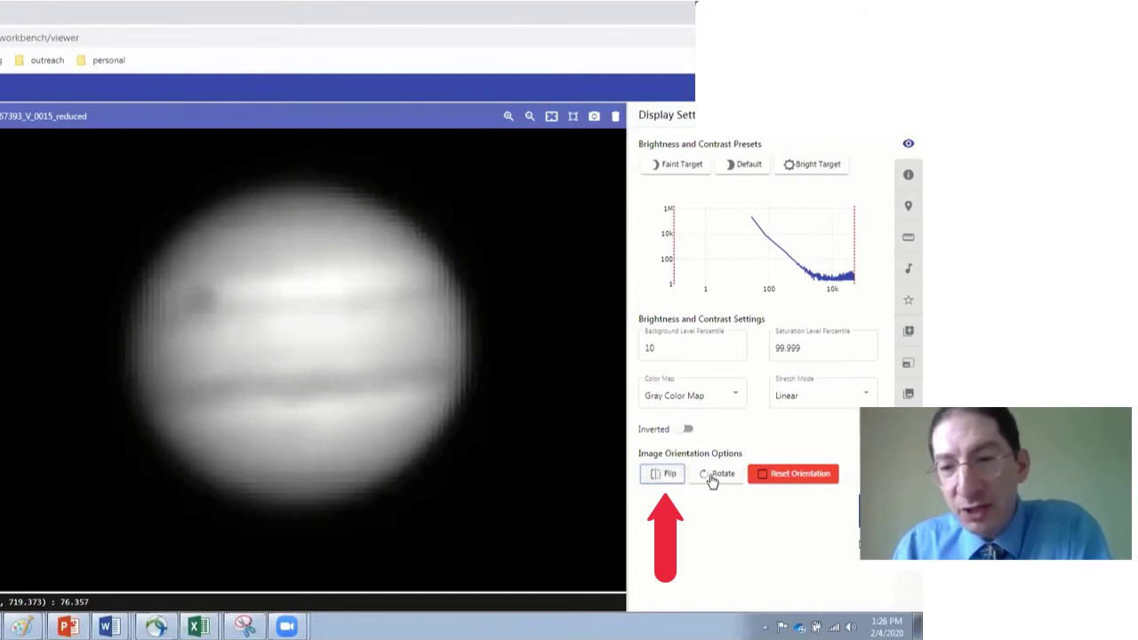
pyautogui.click(714, 475)
pyautogui.click(715, 475)
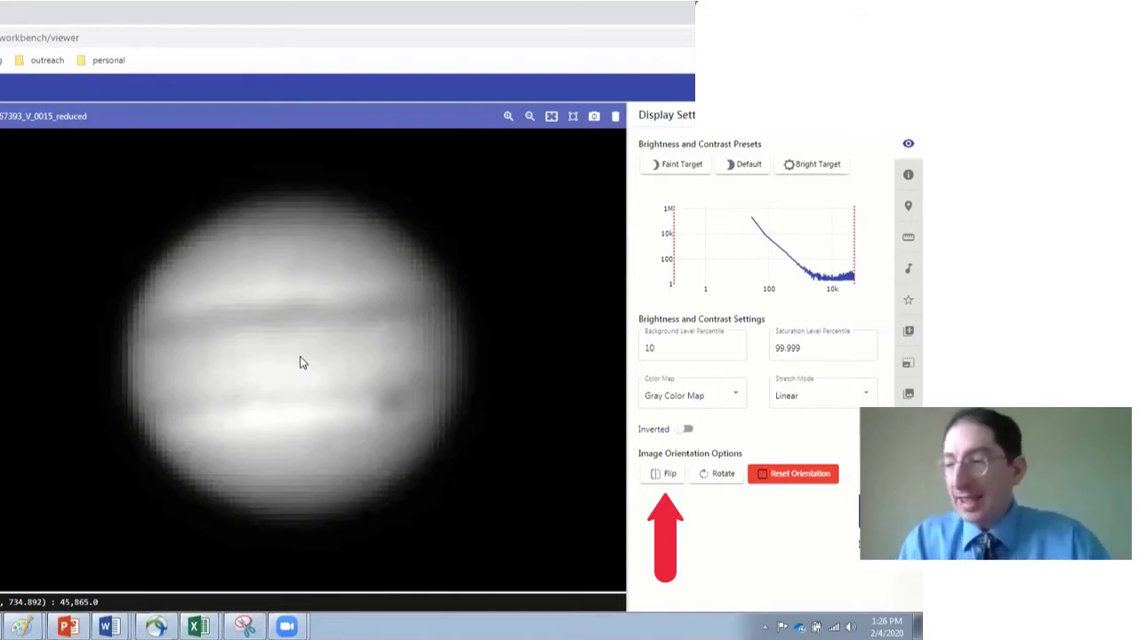
# - Download a snapshot of the enlarged, centred Jupiter view, and close the downloaded picture after checking it
pyautogui.scroll(1, 299, 362)
pyautogui.moveTo(301, 357); pyautogui.dragTo(313, 362)
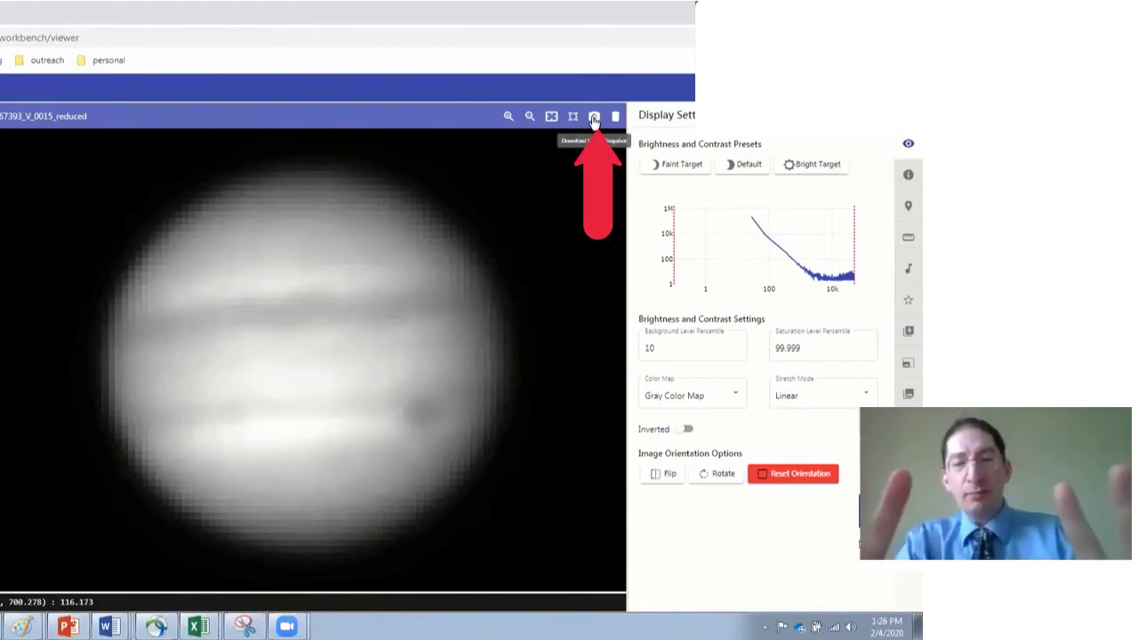
pyautogui.click(594, 116)
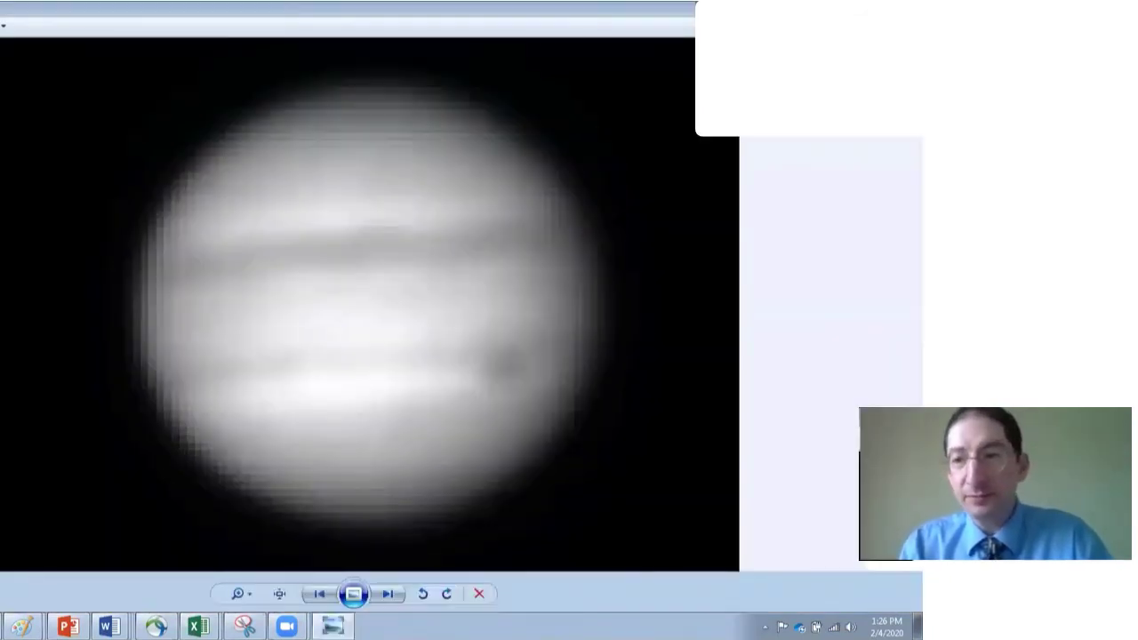
pyautogui.hotkey('alt', 'F4')
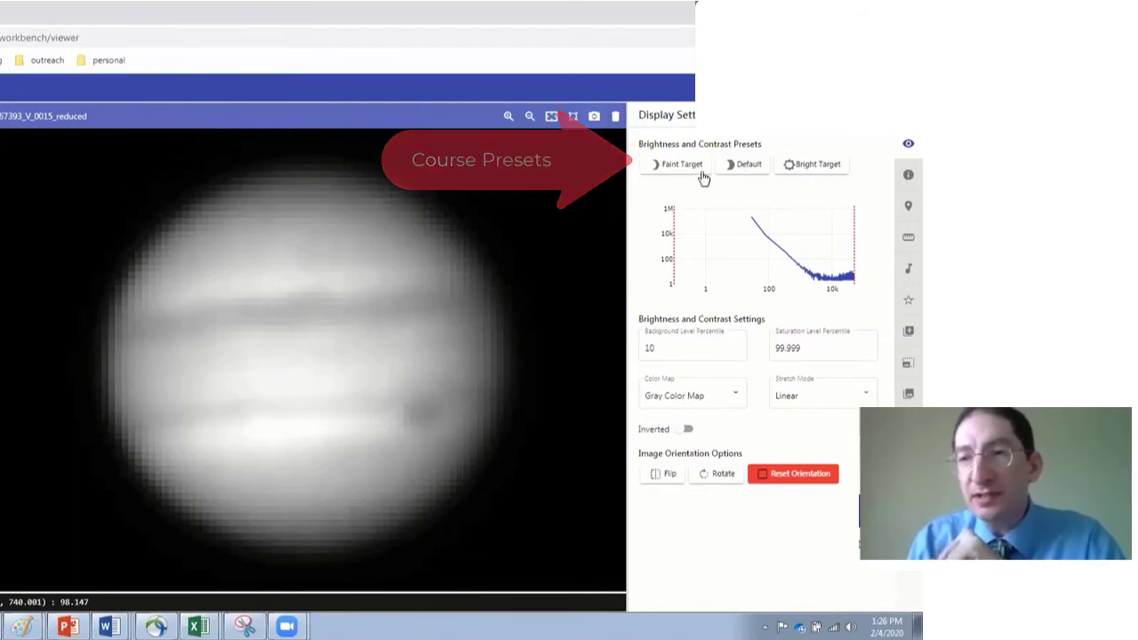
# - Apply the Default brightness and contrast preset to the Jupiter image, and frame the planet together with its moons
pyautogui.click(731, 169)
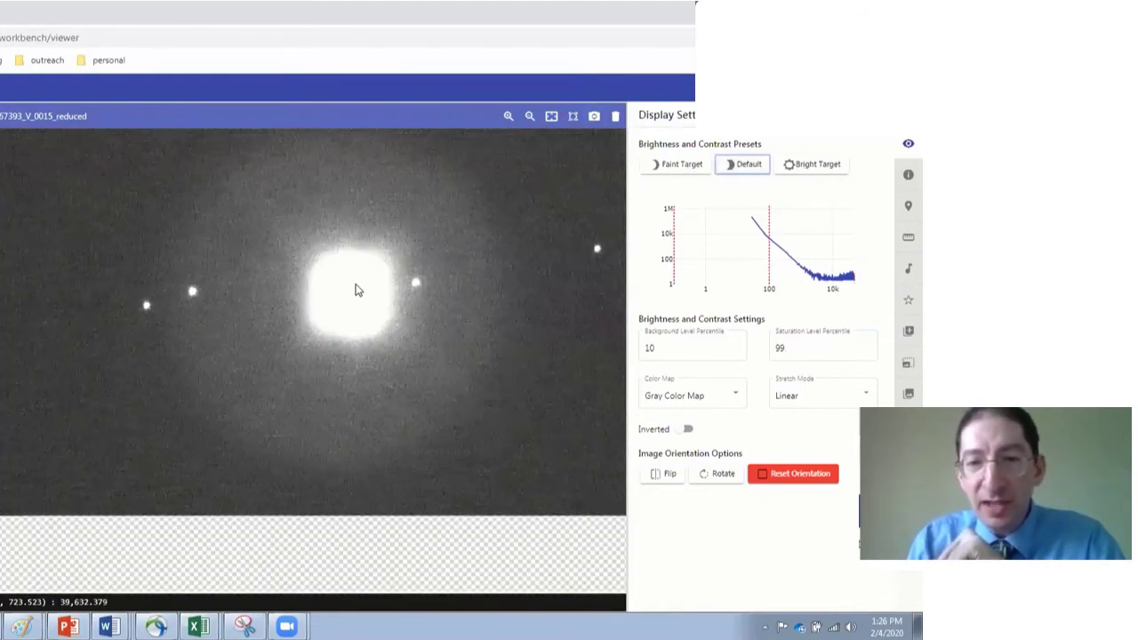
pyautogui.moveTo(356, 290); pyautogui.dragTo(294, 324)
pyautogui.scroll(1, 297, 328)
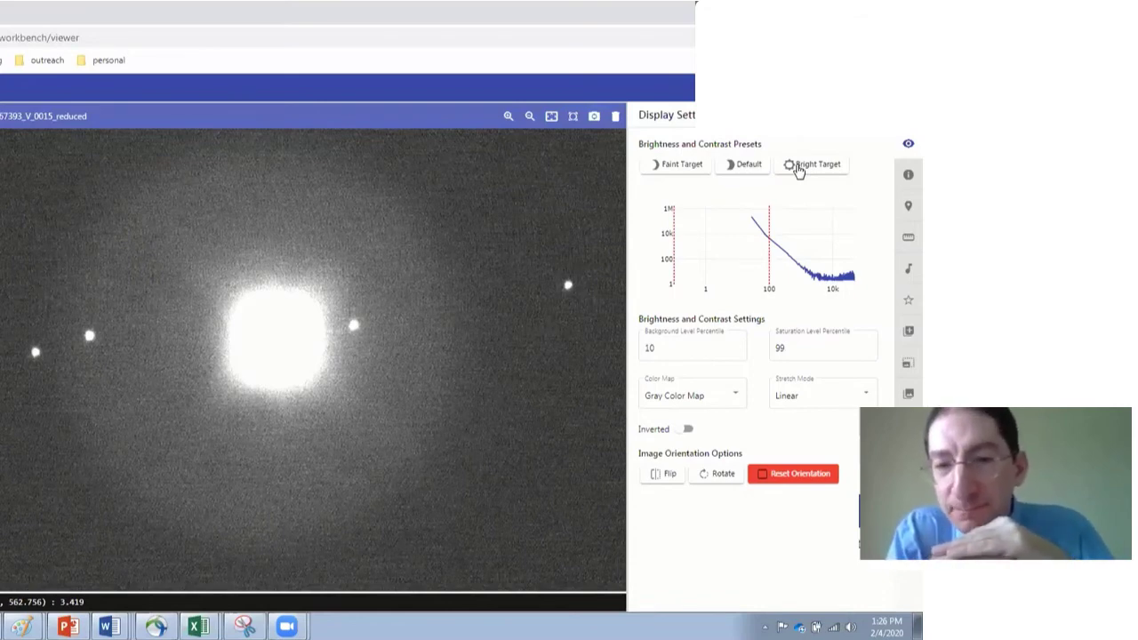
# - Try background level percentiles of about 0.3 and 93 on the Jupiter image, and restore the Default preset
pyautogui.click(659, 348)
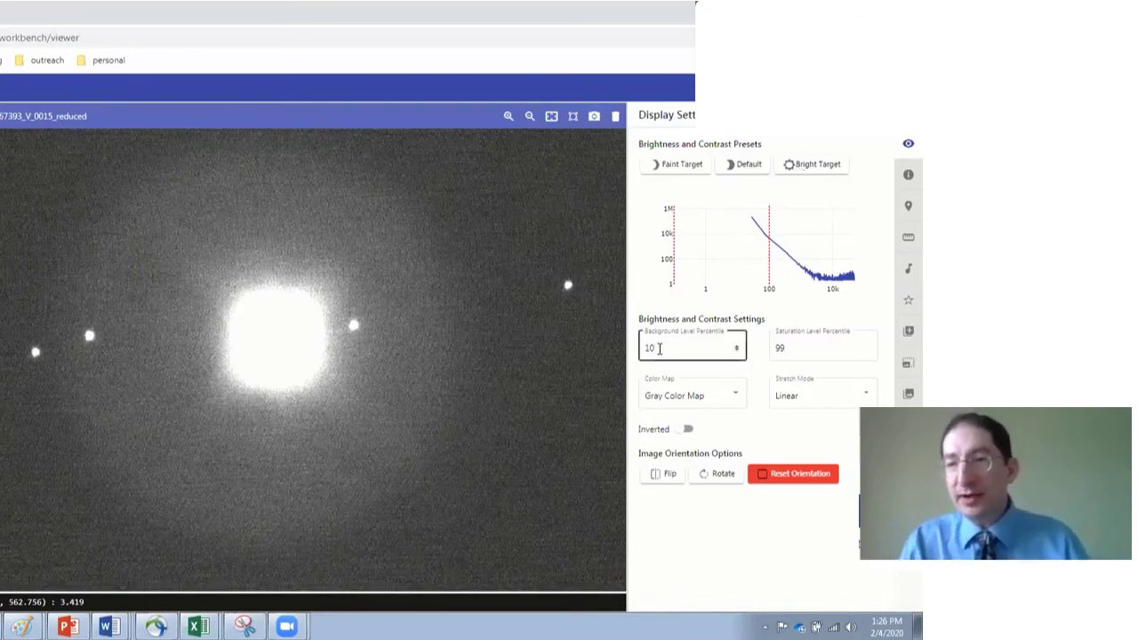
pyautogui.click(817, 347)
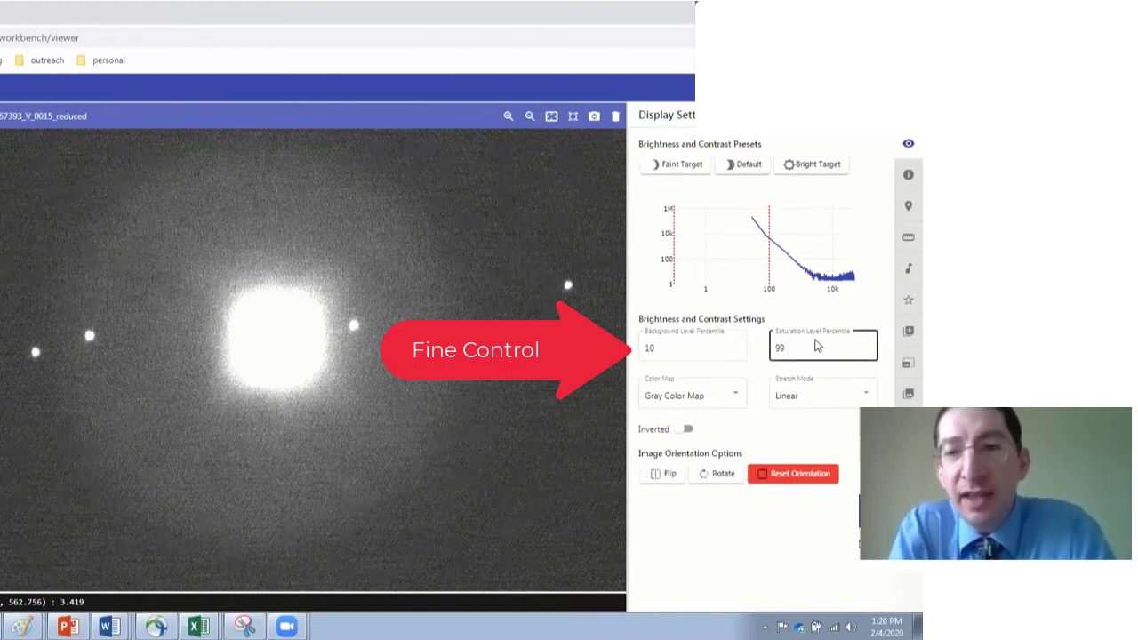
pyautogui.click(723, 350)
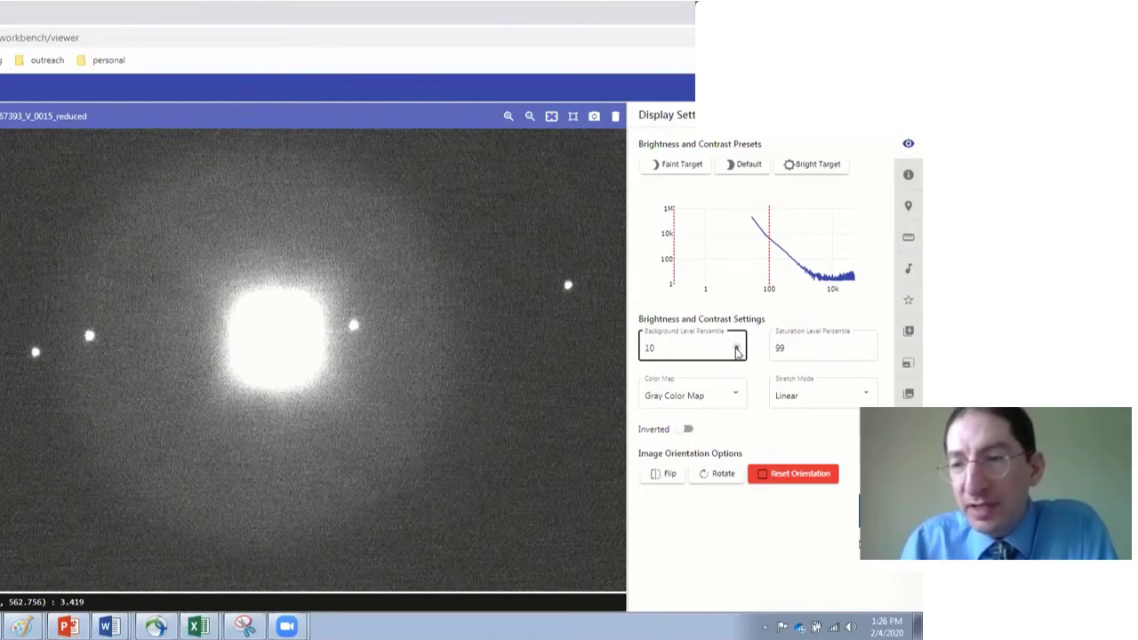
pyautogui.click(737, 352)
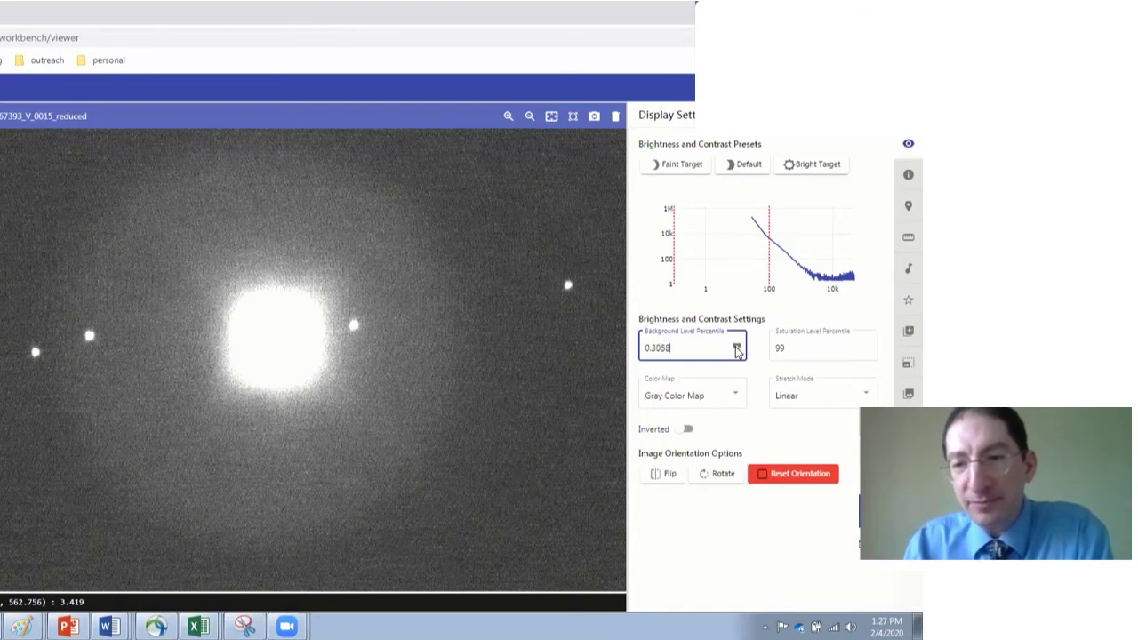
pyautogui.moveTo(737, 346); pyautogui.dragTo(737, 349)
pyautogui.click(738, 345)
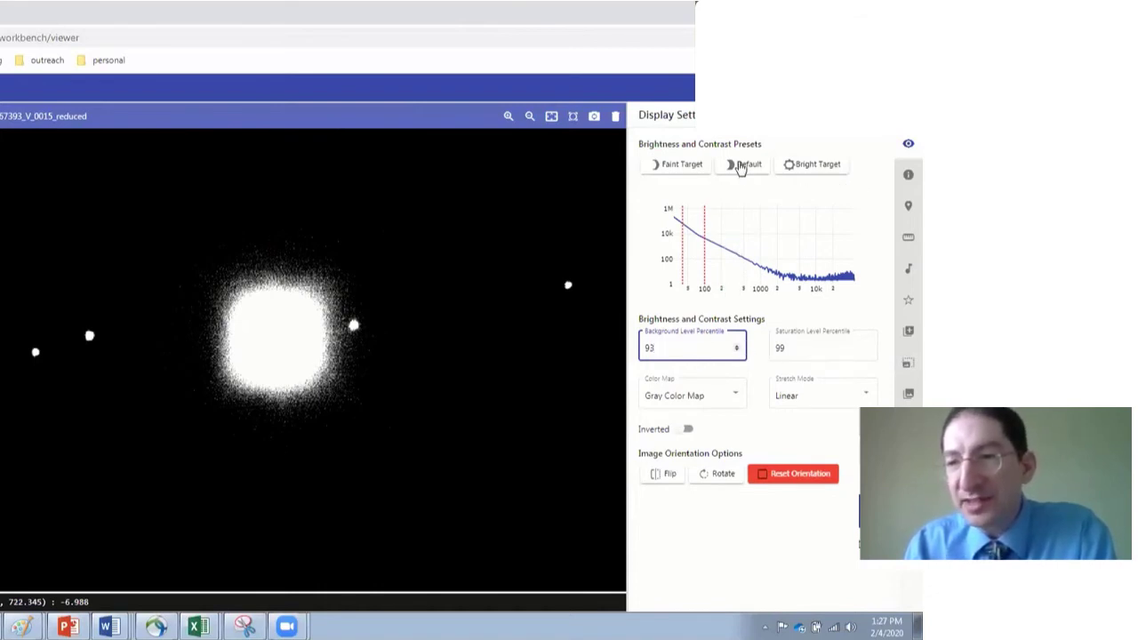
pyautogui.click(741, 167)
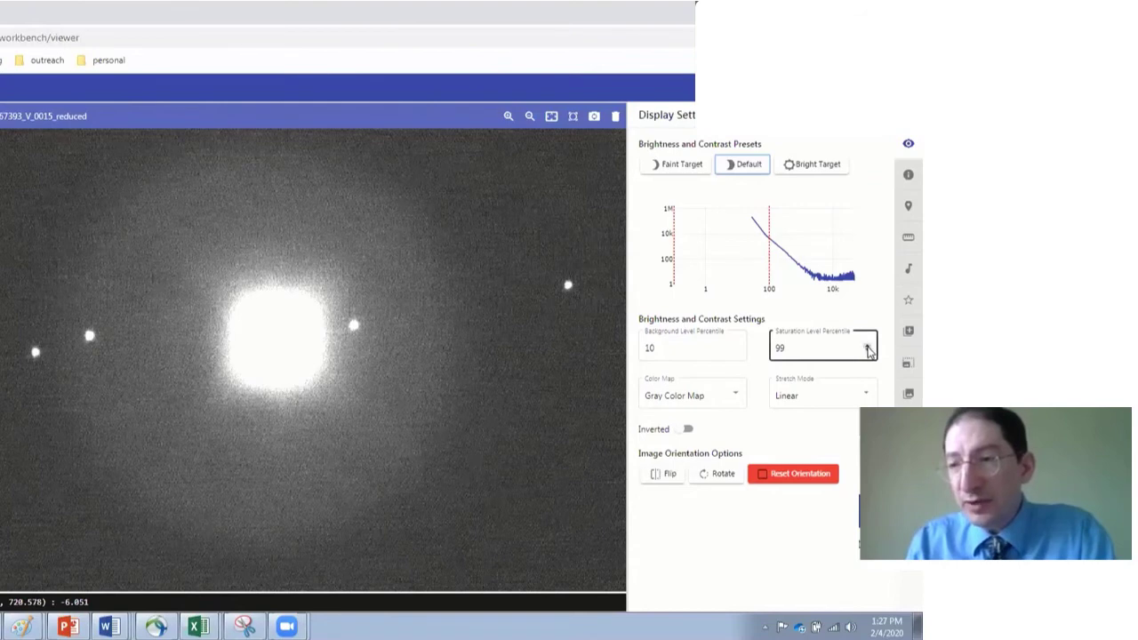
# - Raise the Jupiter image's saturation level percentile gradually to 99.7424, comparing the planet with its moons
pyautogui.write('.361')
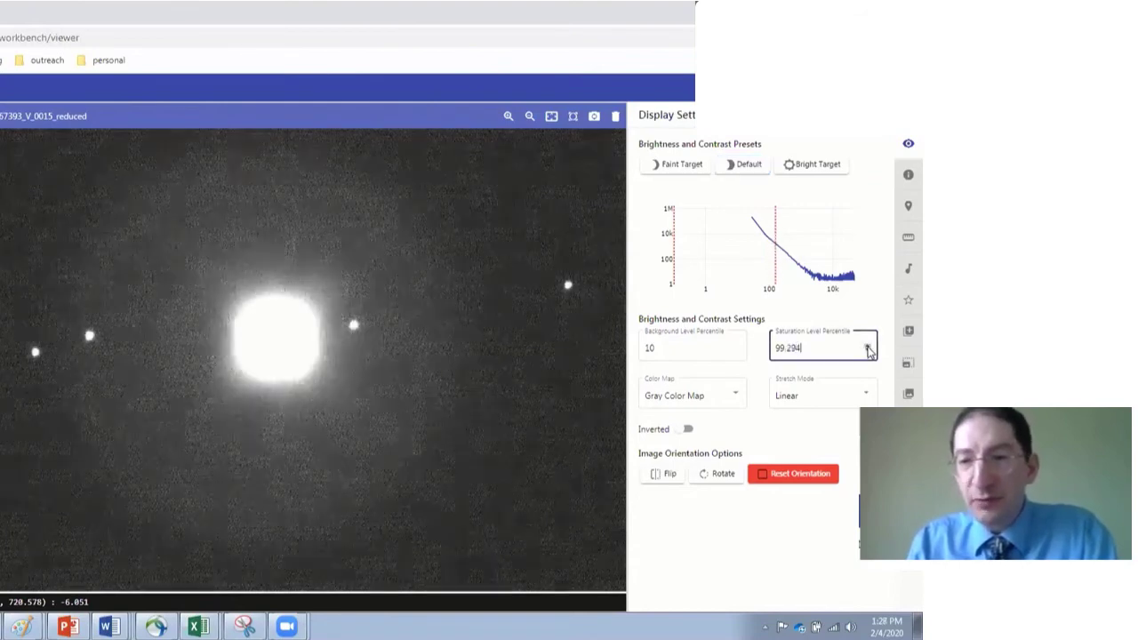
pyautogui.click(868, 346)
pyautogui.click(868, 346)
pyautogui.click(868, 346)
pyautogui.click(868, 346)
pyautogui.click(868, 346)
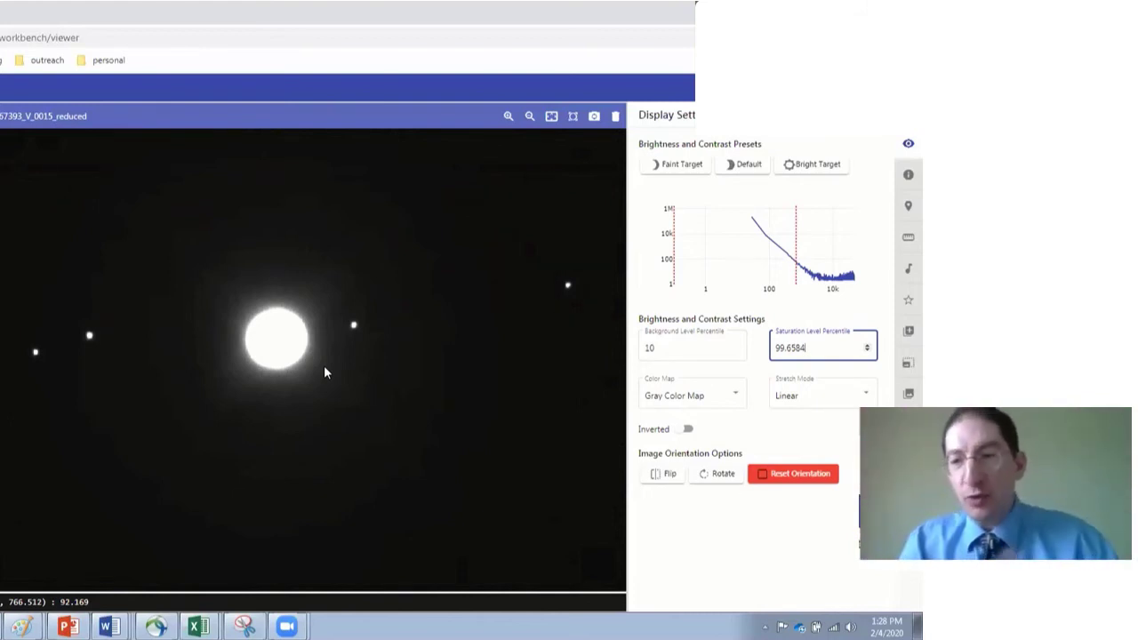
pyautogui.click(869, 346)
pyautogui.click(869, 346)
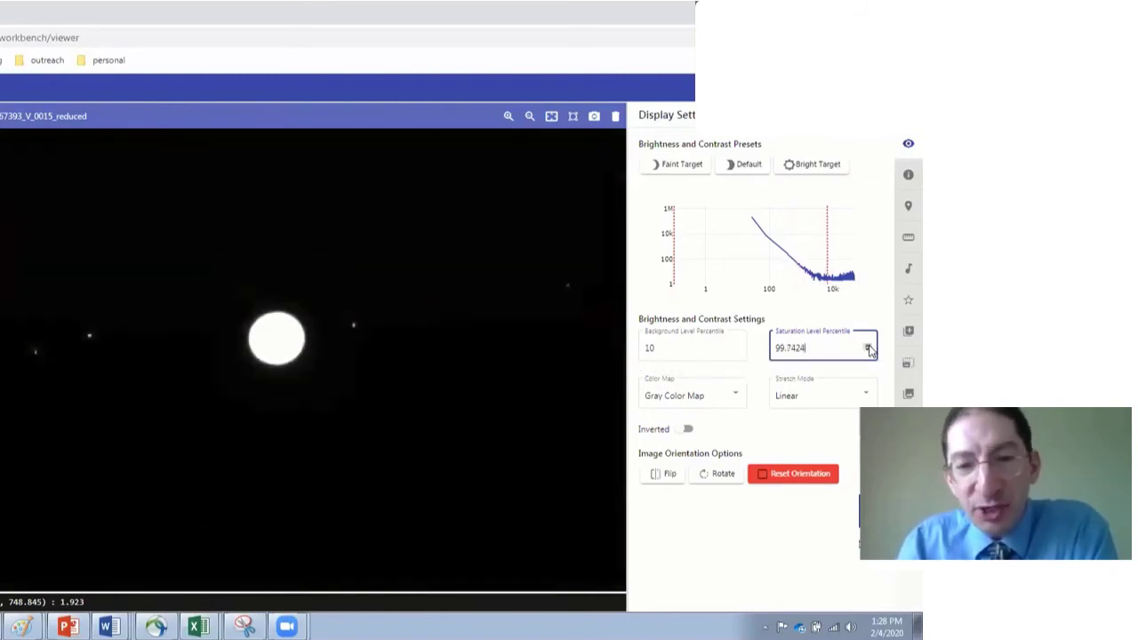
# - Raise the saturation level percentile further to 99.9972 to bring out the bands on Jupiter's disk
pyautogui.click(869, 347)
pyautogui.click(869, 347)
pyautogui.click(869, 347)
pyautogui.click(869, 346)
pyautogui.click(869, 347)
pyautogui.click(869, 347)
pyautogui.click(868, 347)
pyautogui.click(868, 351)
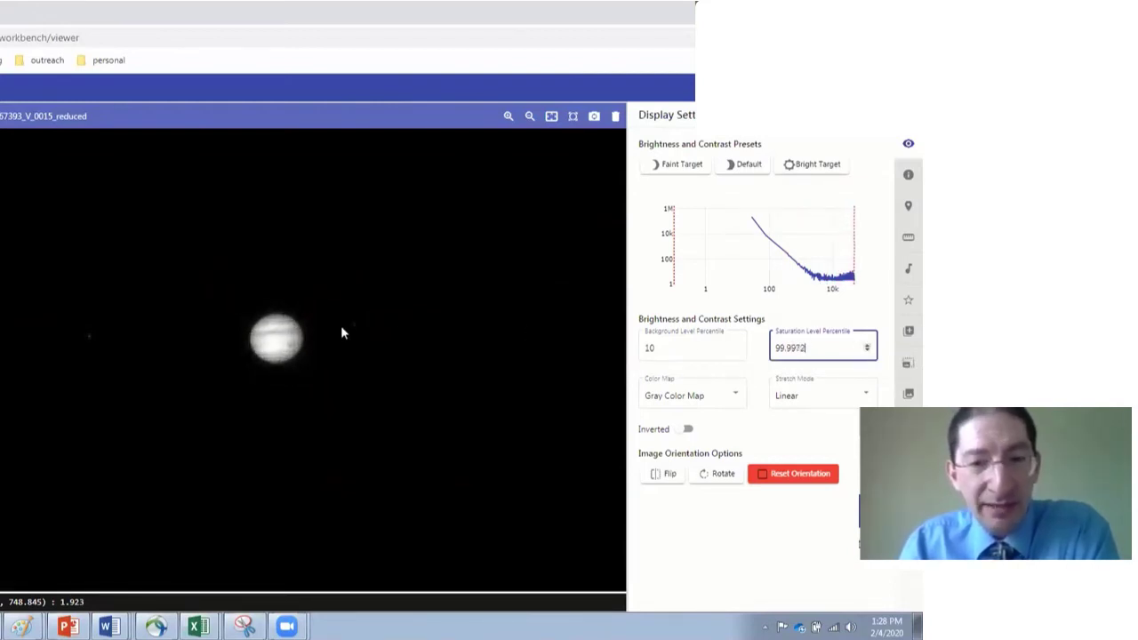
# - Lower the saturation level percentile to 99.9963 while viewing Jupiter enlarged, and apply the Bright Target preset
pyautogui.scroll(5, 295, 346)
pyautogui.moveTo(295, 345); pyautogui.dragTo(352, 357)
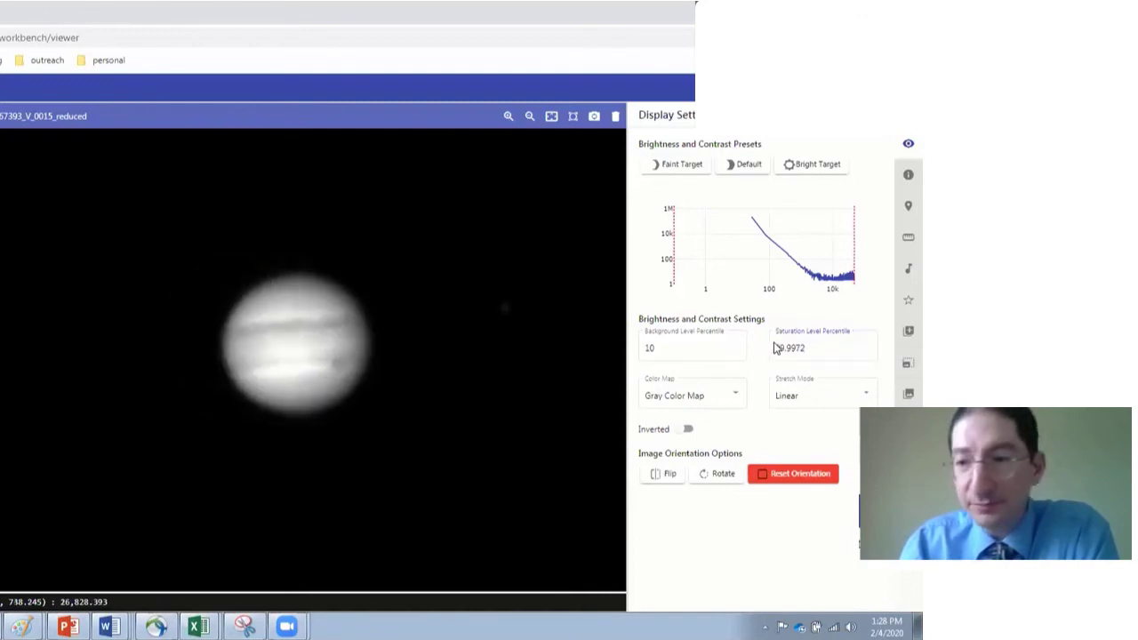
pyautogui.click(868, 347)
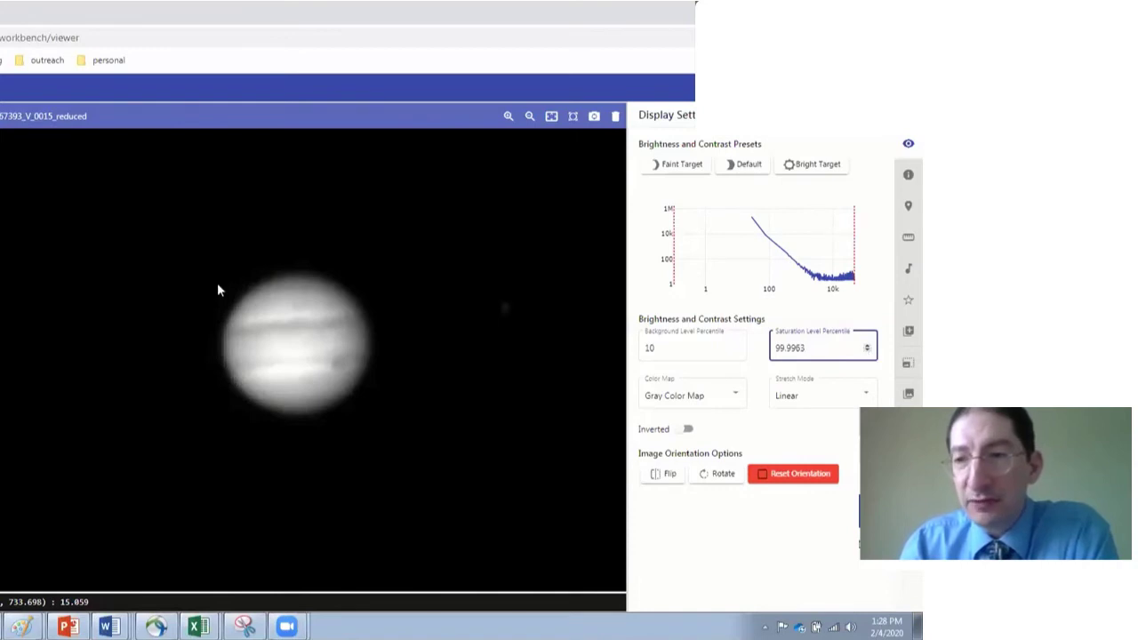
pyautogui.click(793, 166)
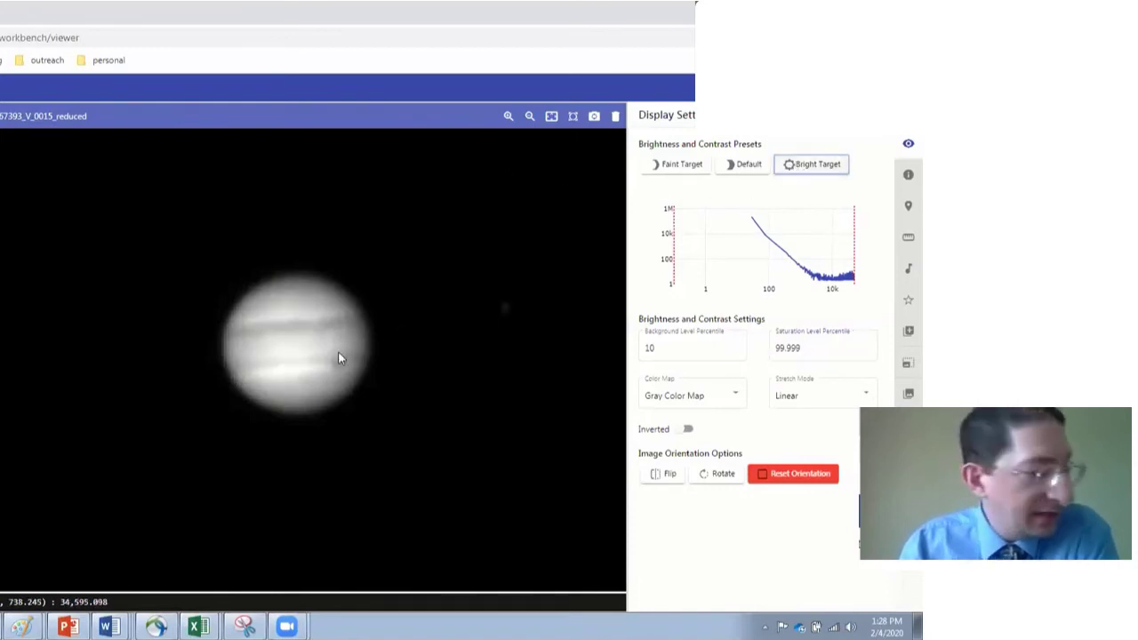
# - Lower the Jupiter image's saturation level percentile gradually to 99.665 to bring out the nearby moon
pyautogui.moveTo(772, 193)
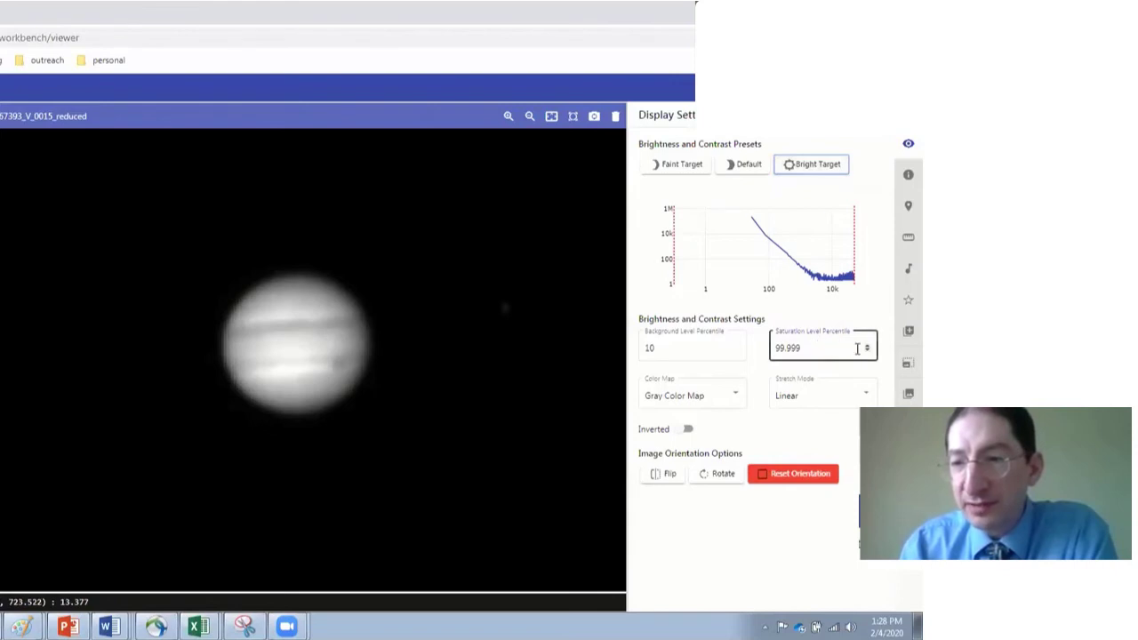
pyautogui.click(867, 352)
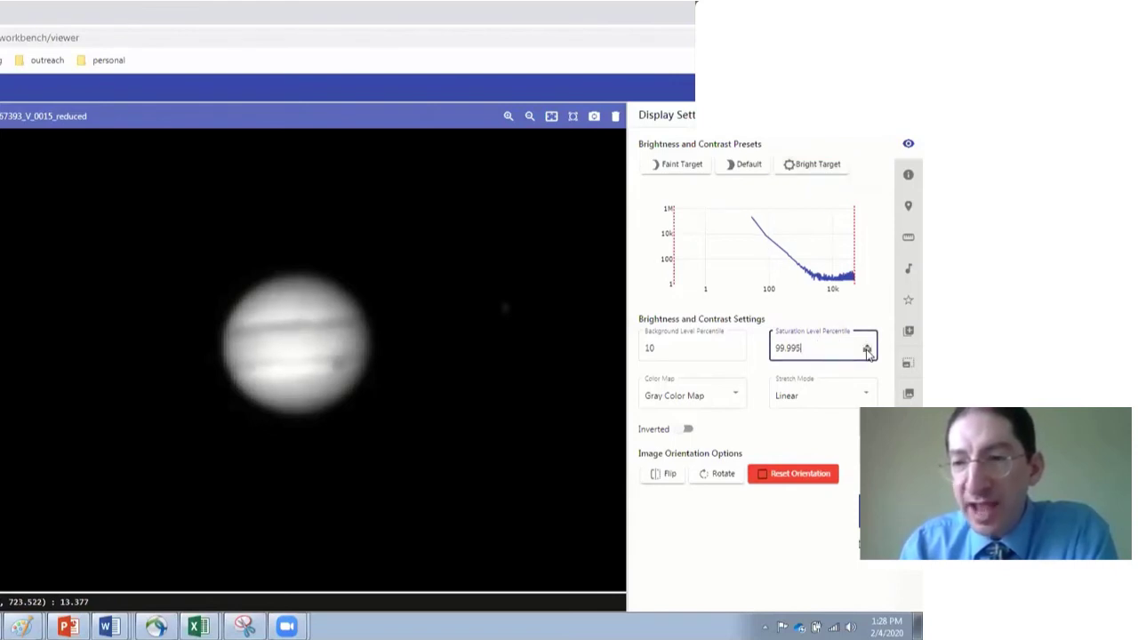
pyautogui.click(867, 353)
pyautogui.click(867, 353)
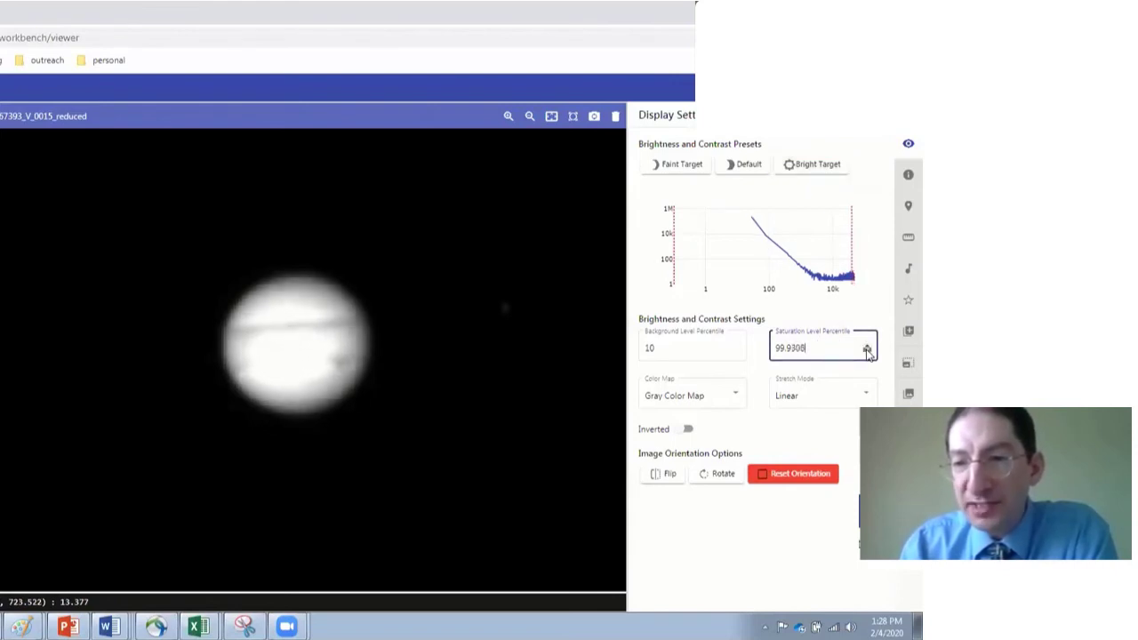
pyautogui.click(867, 352)
pyautogui.click(868, 352)
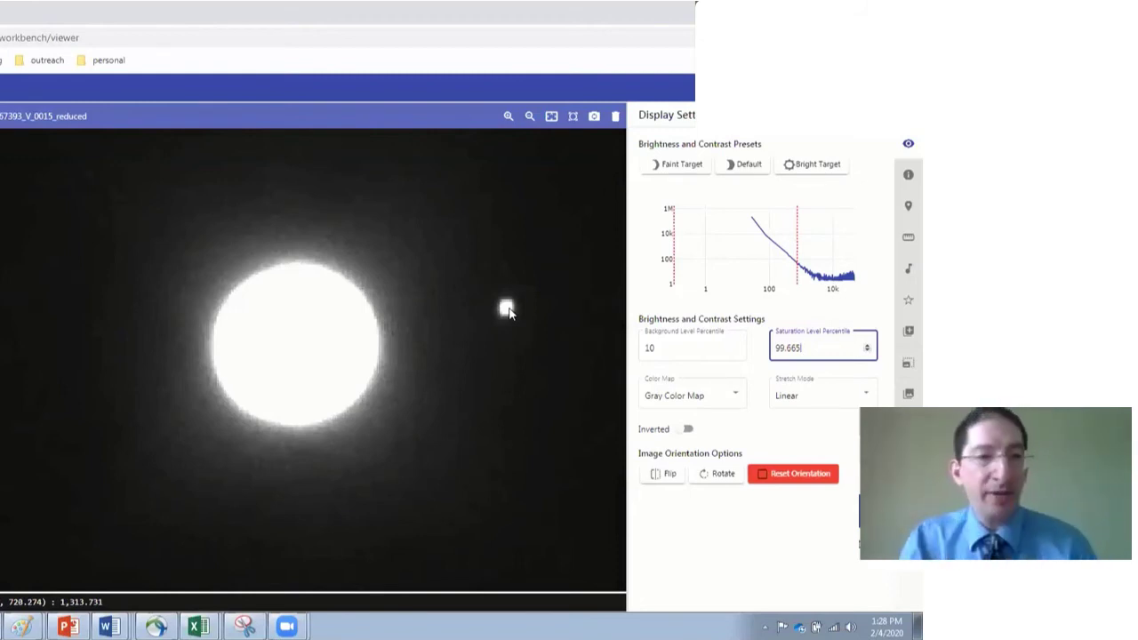
# - Display the reduced Tarantula luminance image, fit it to the viewer, and enlarge the nebula's bright core
pyautogui.click(2, 258)
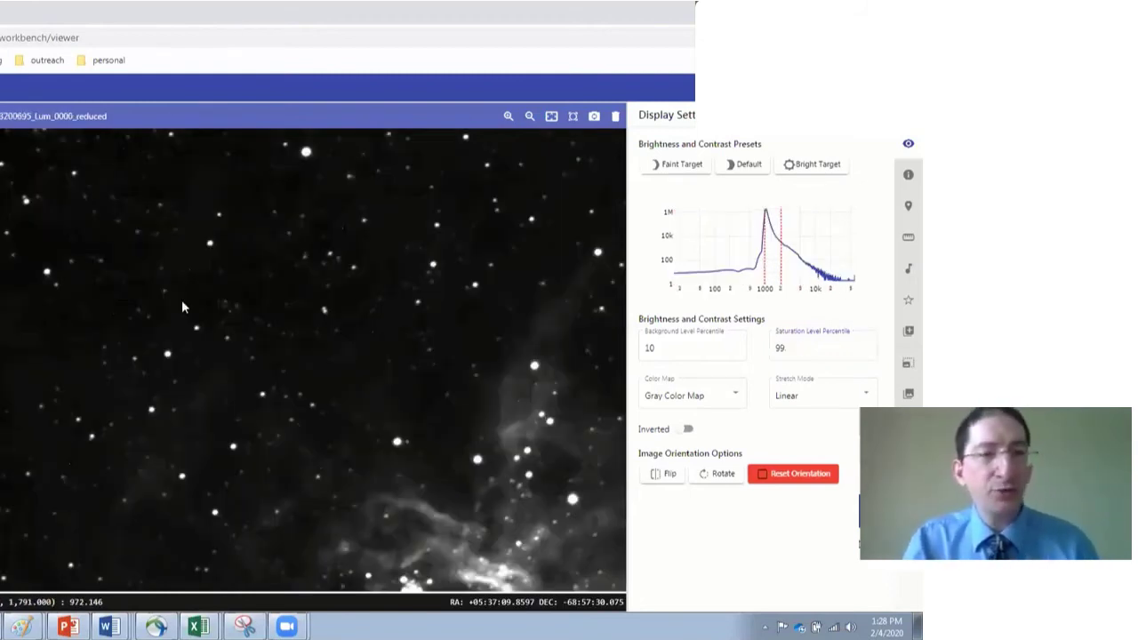
pyautogui.moveTo(461, 496); pyautogui.dragTo(250, 234)
pyautogui.click(584, 115)
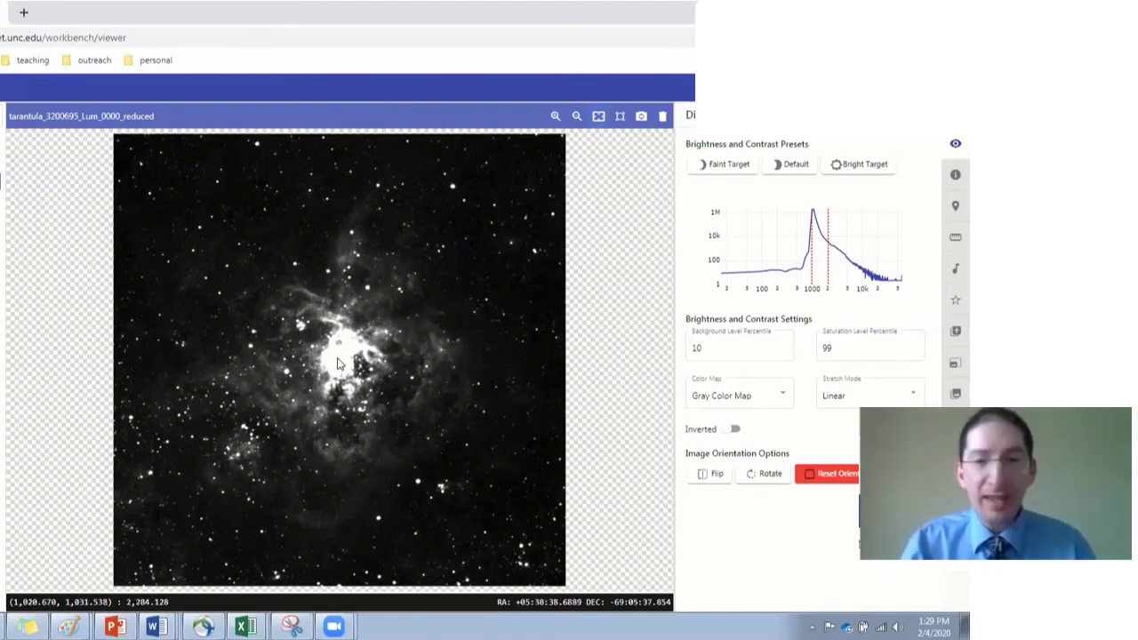
pyautogui.scroll(2, 338, 362)
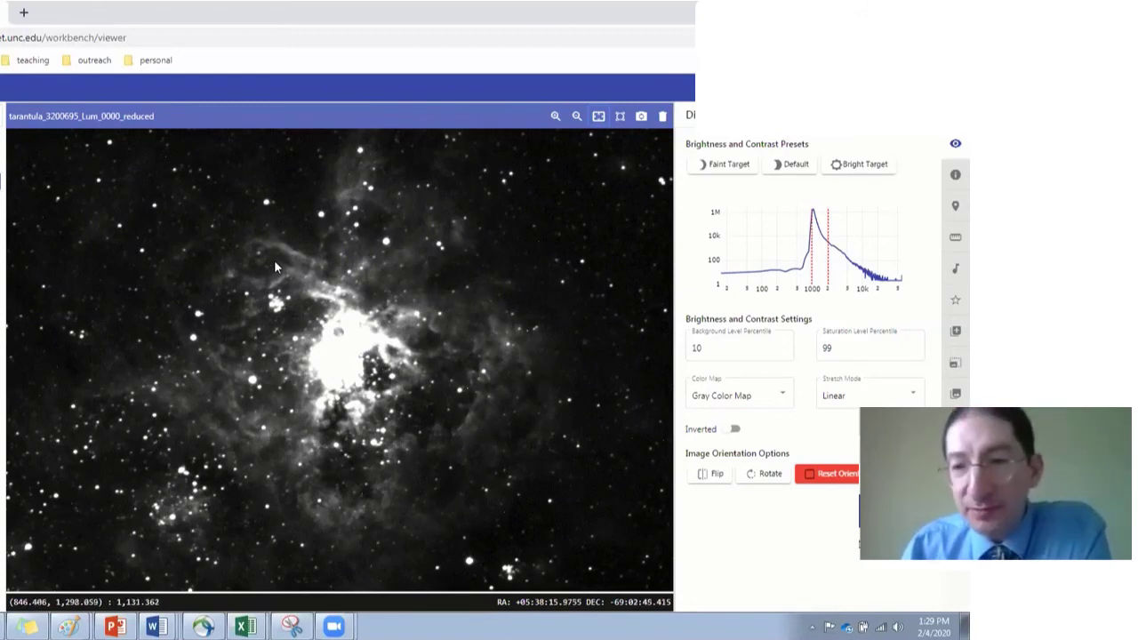
# - Compare the Bright Target, Default and Faint Target brightness and contrast presets on the Tarantula image
pyautogui.click(860, 171)
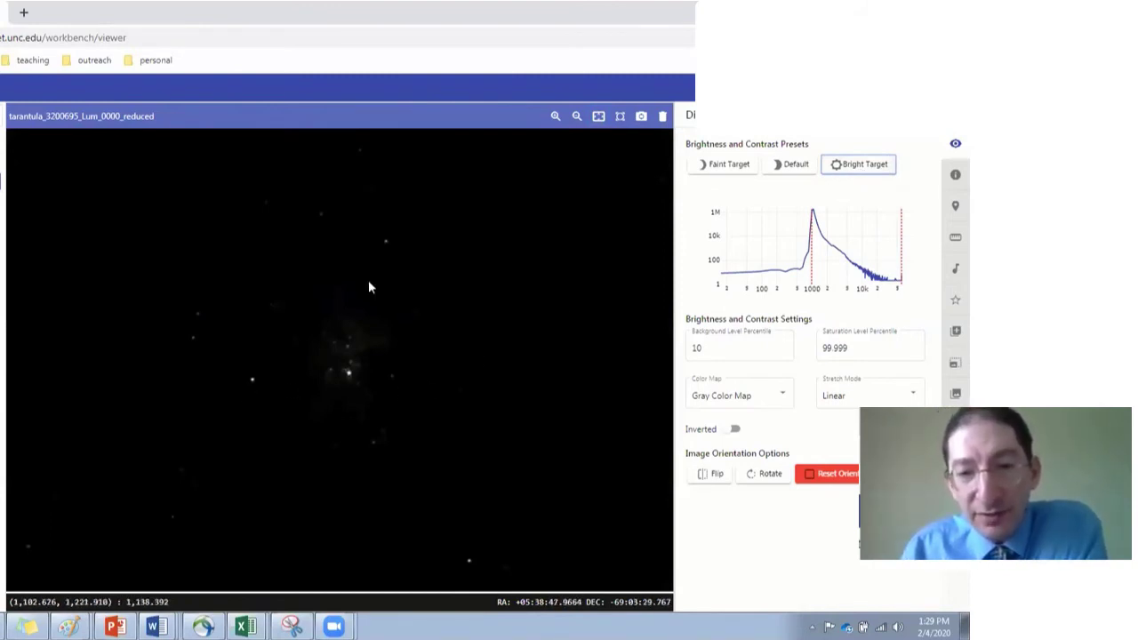
pyautogui.click(796, 165)
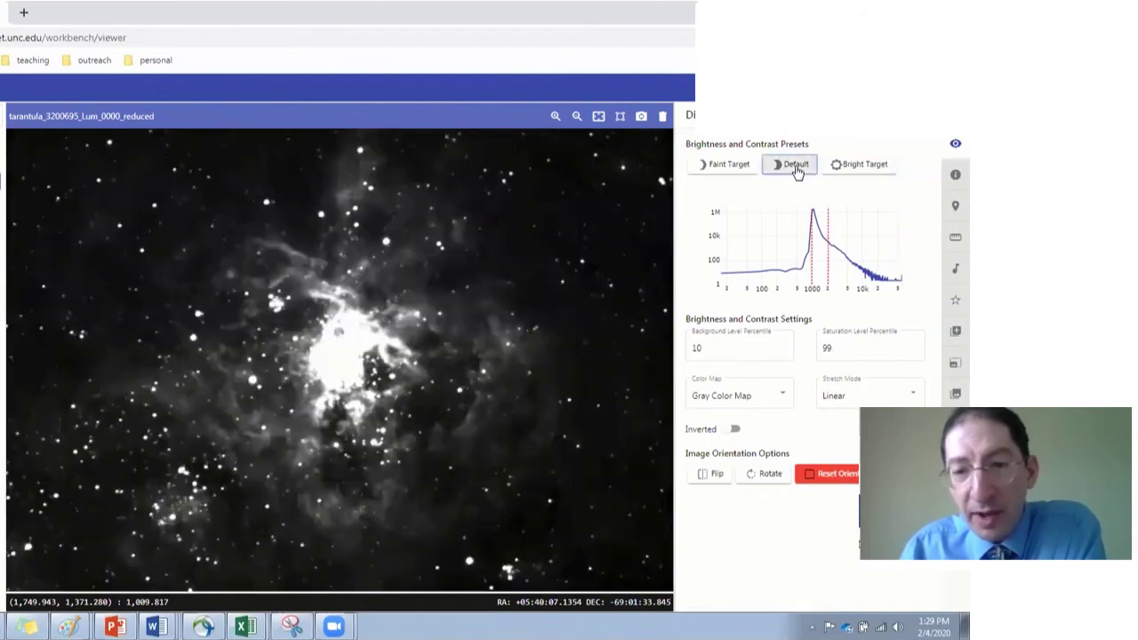
pyautogui.click(736, 168)
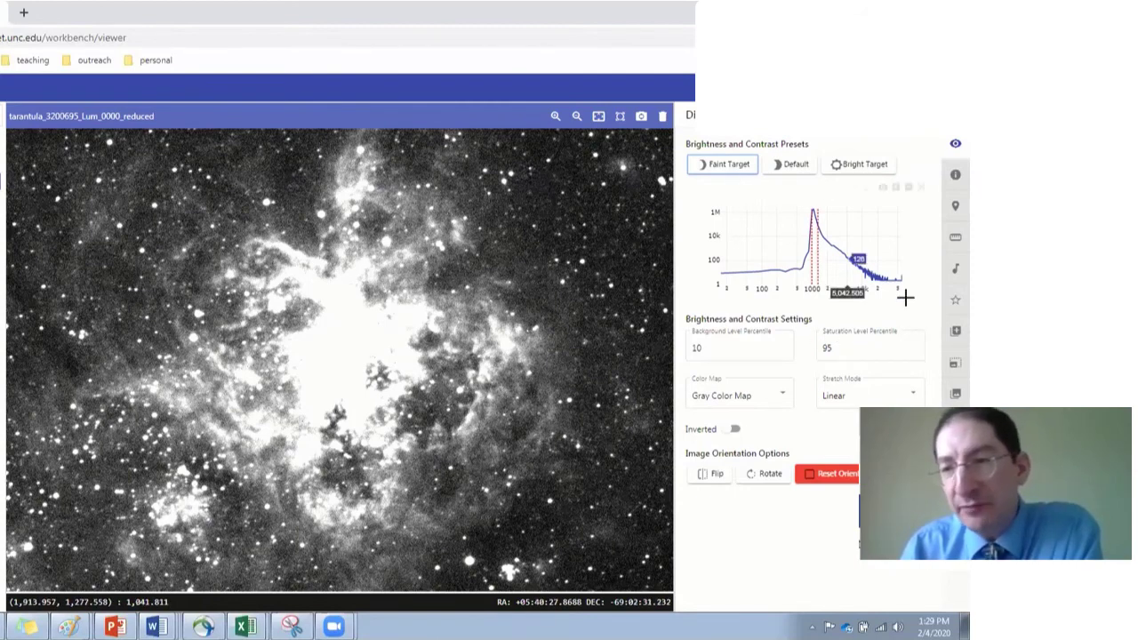
# - Fine-tune the Tarantula image's saturation level percentile to about 98.2, balancing the faint gas against the bright core
pyautogui.click(916, 349)
pyautogui.click(917, 349)
pyautogui.click(916, 349)
pyautogui.click(916, 353)
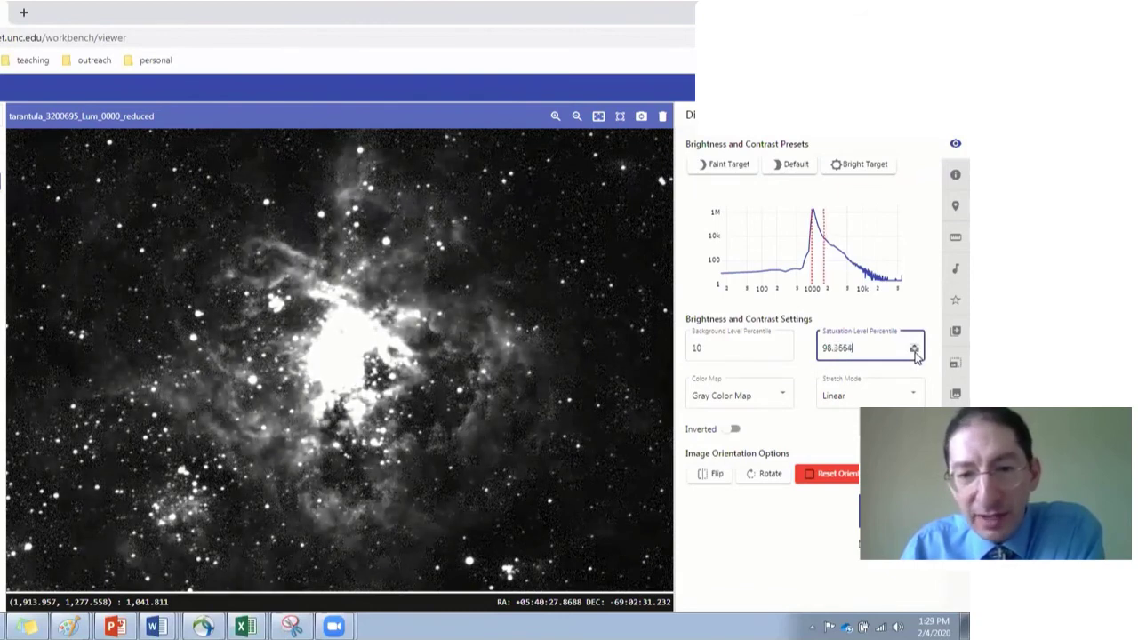
pyautogui.click(916, 352)
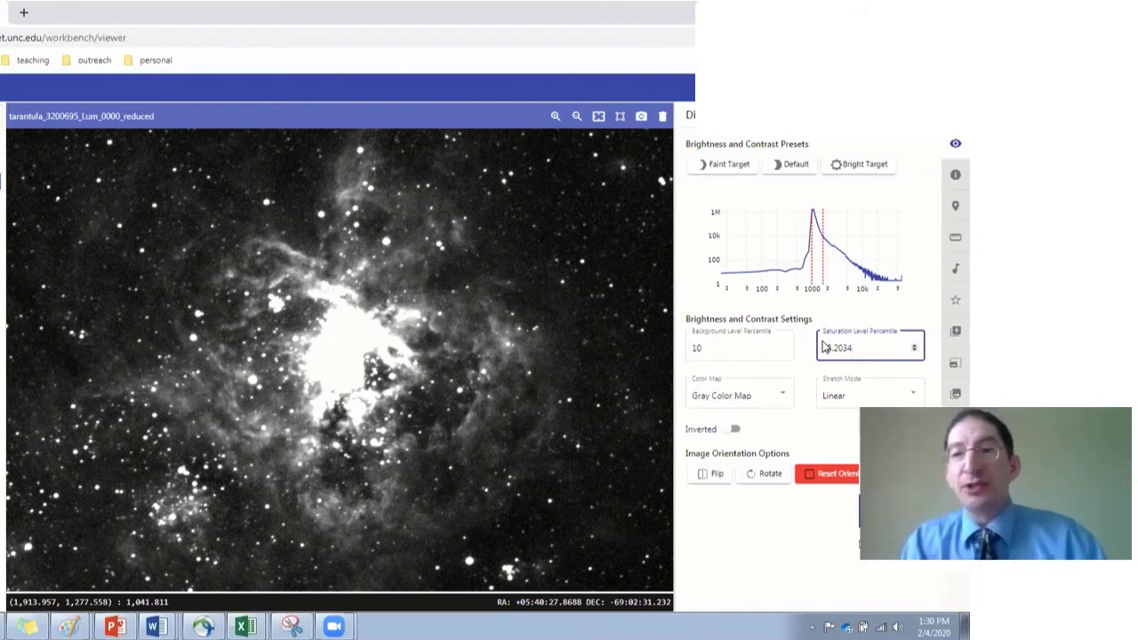
# - Restore the Default brightness preset on the Tarantula image and switch its stretch mode to Logarithmic
pyautogui.click(787, 167)
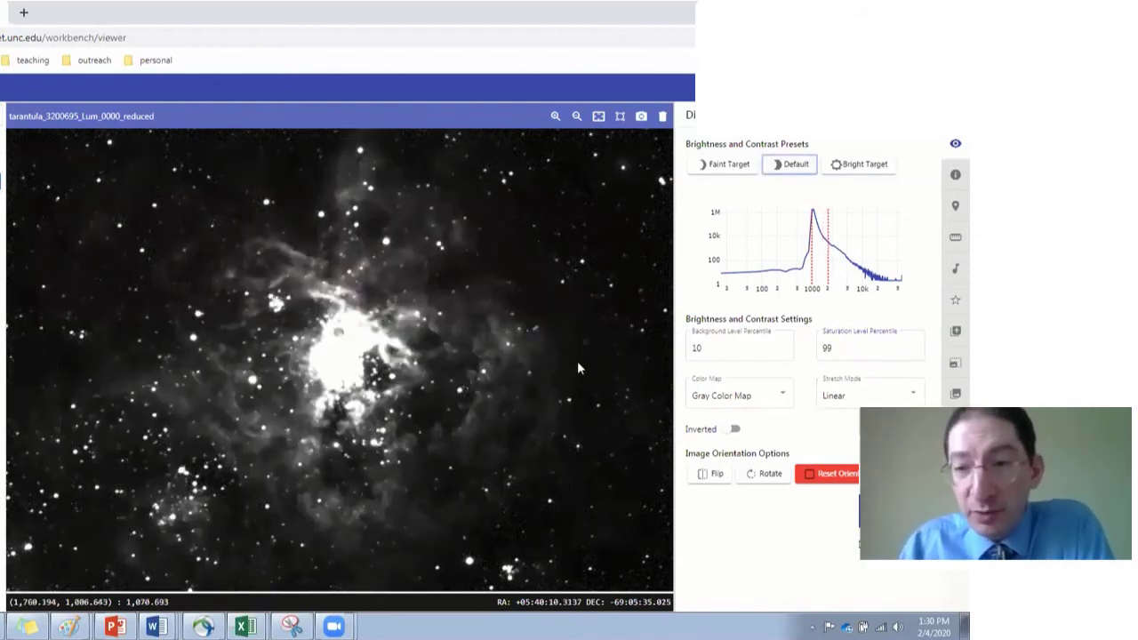
pyautogui.click(890, 396)
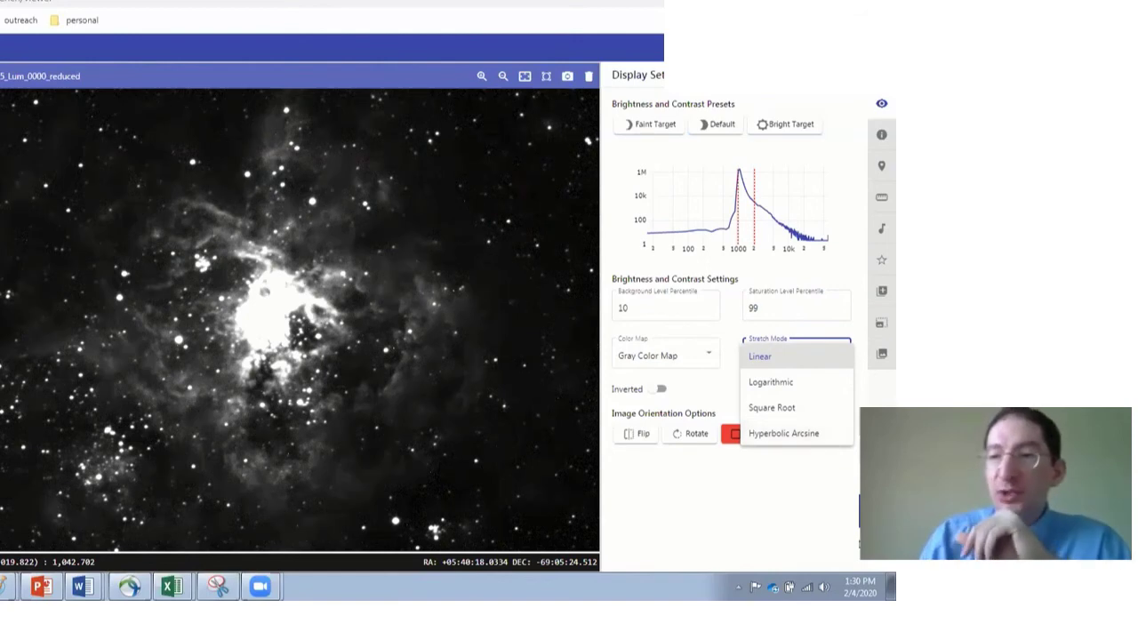
pyautogui.click(801, 384)
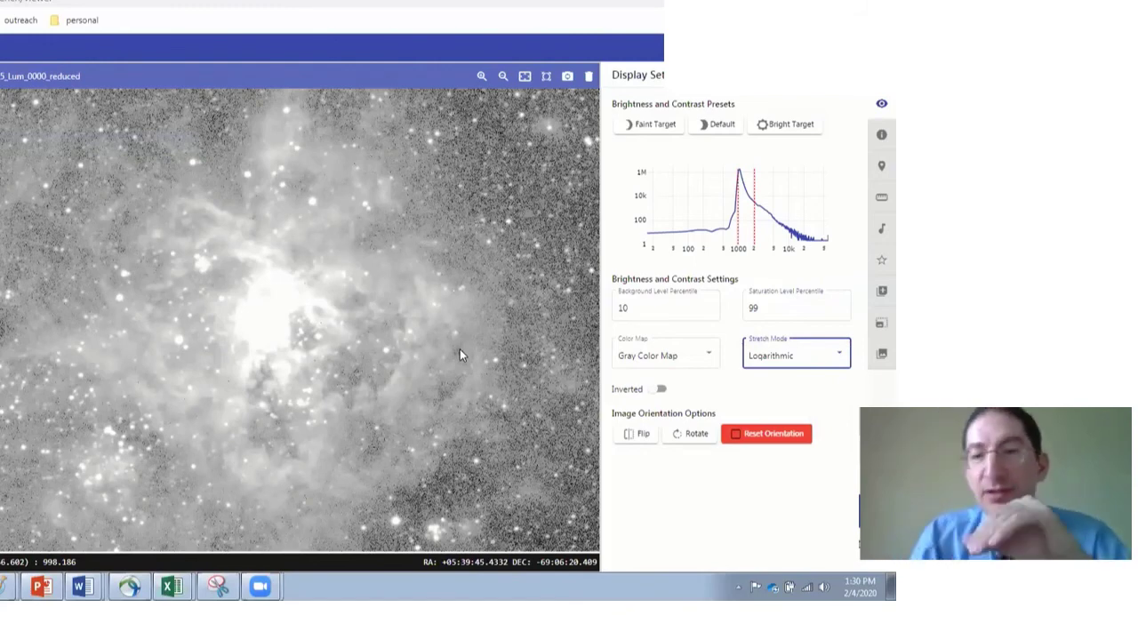
# - Raise the Tarantula image's background level percentile to 61.989 to darken the noisy sky around the nebula
pyautogui.click(711, 305)
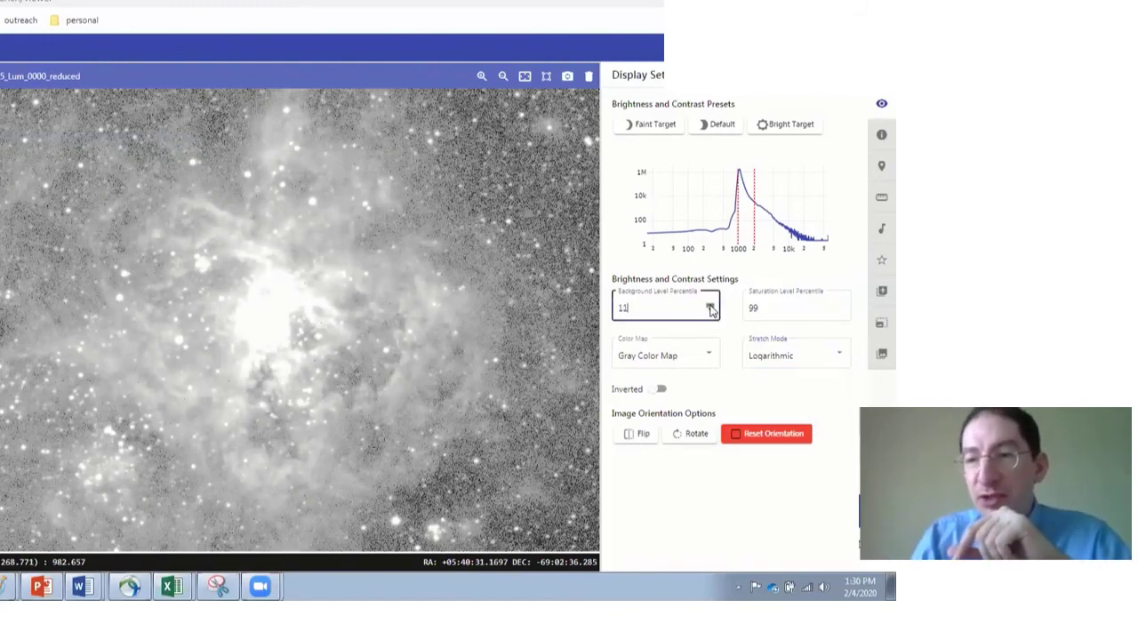
pyautogui.click(710, 305)
pyautogui.moveTo(710, 306); pyautogui.dragTo(711, 306)
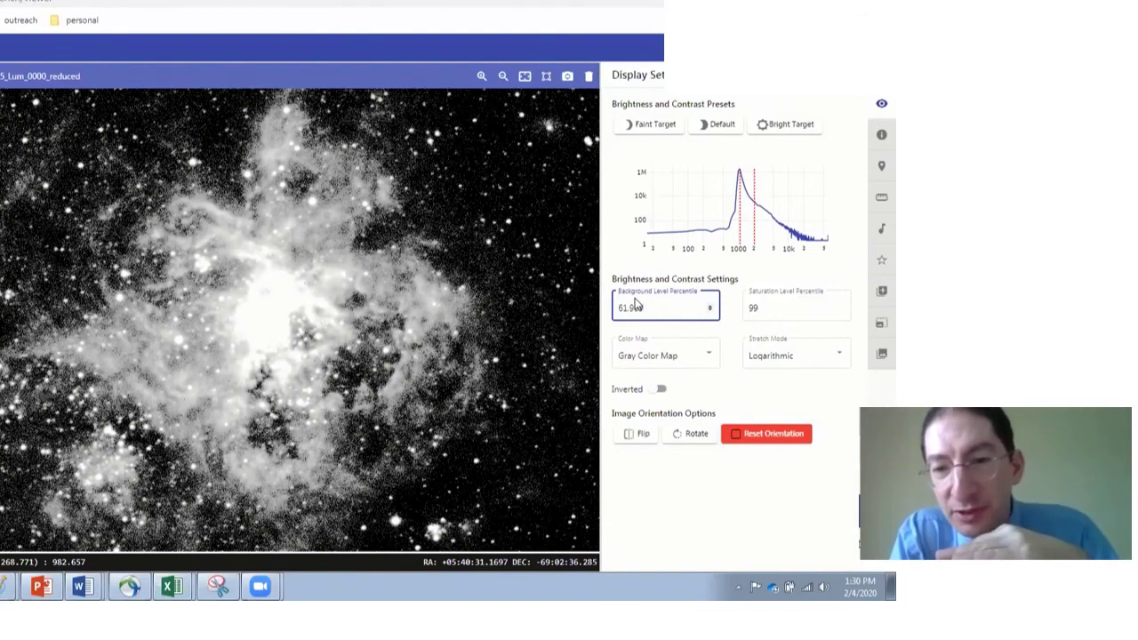
# - Fine-tune the Tarantula image's saturation level percentile to 99.64 to bring out structure in the bright core
pyautogui.click(842, 312)
pyautogui.click(841, 311)
pyautogui.click(841, 311)
pyautogui.click(842, 305)
pyautogui.click(842, 305)
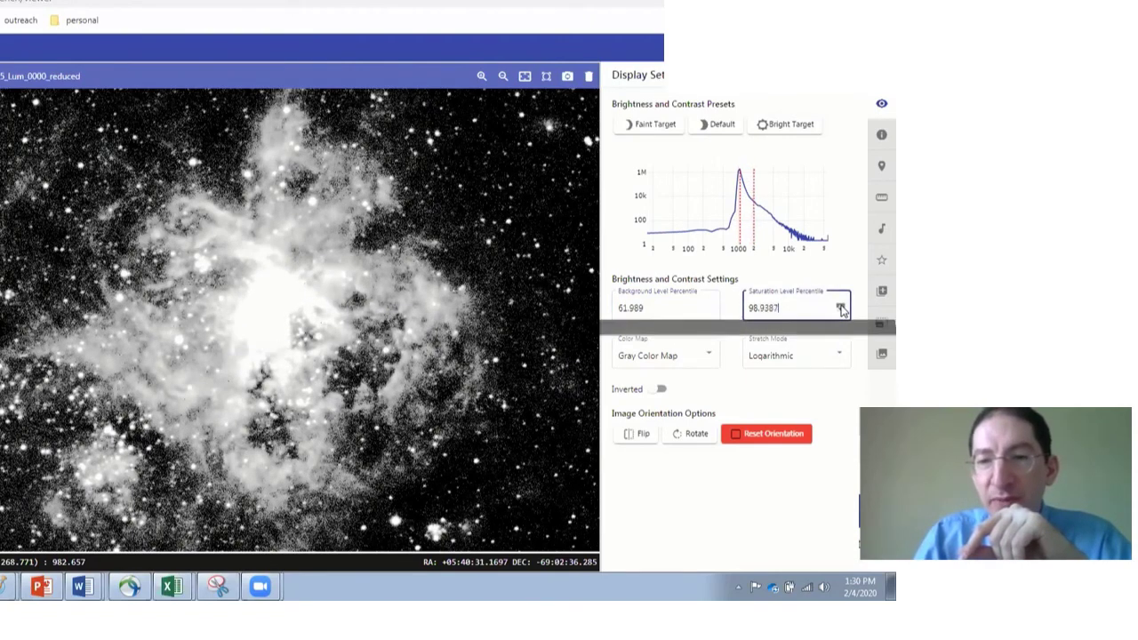
pyautogui.click(841, 305)
pyautogui.click(841, 305)
pyautogui.click(841, 305)
pyautogui.click(841, 305)
pyautogui.click(842, 305)
pyautogui.click(842, 305)
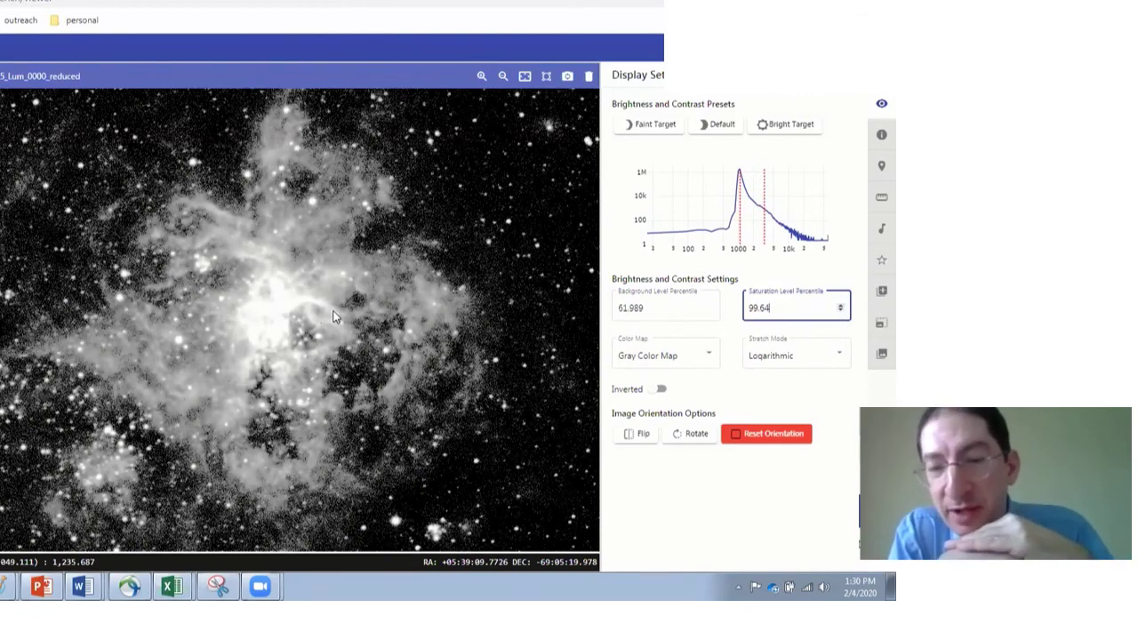
# - Restore the Default preset and try the Square Root stretch mode before switching to Hyperbolic Arcsine
pyautogui.click(722, 127)
pyautogui.click(822, 354)
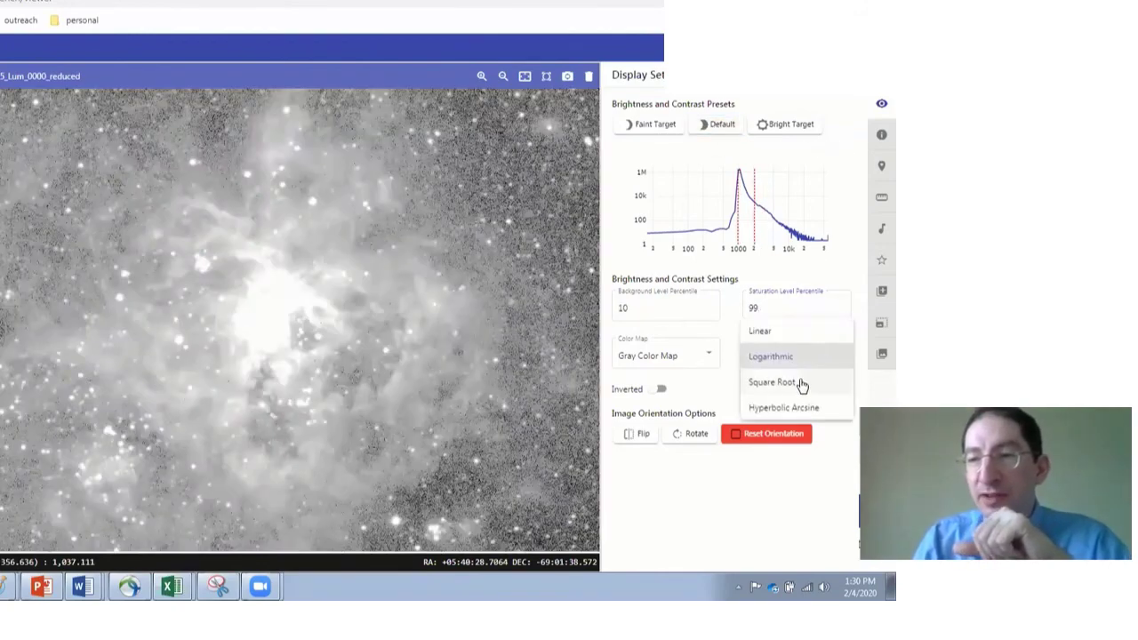
pyautogui.click(802, 382)
pyautogui.click(808, 360)
pyautogui.click(804, 380)
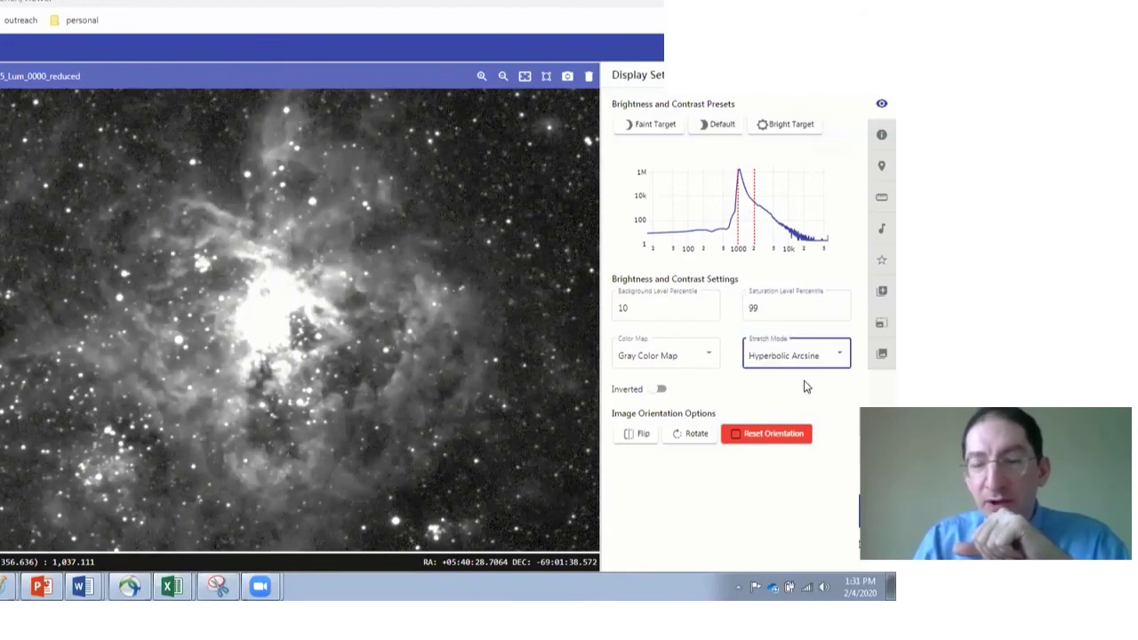
# - Set the Tarantula image's background level percentile to 46.257, and preview the image inverted before restoring its normal tones
pyautogui.click(711, 307)
pyautogui.moveTo(712, 307); pyautogui.dragTo(711, 307)
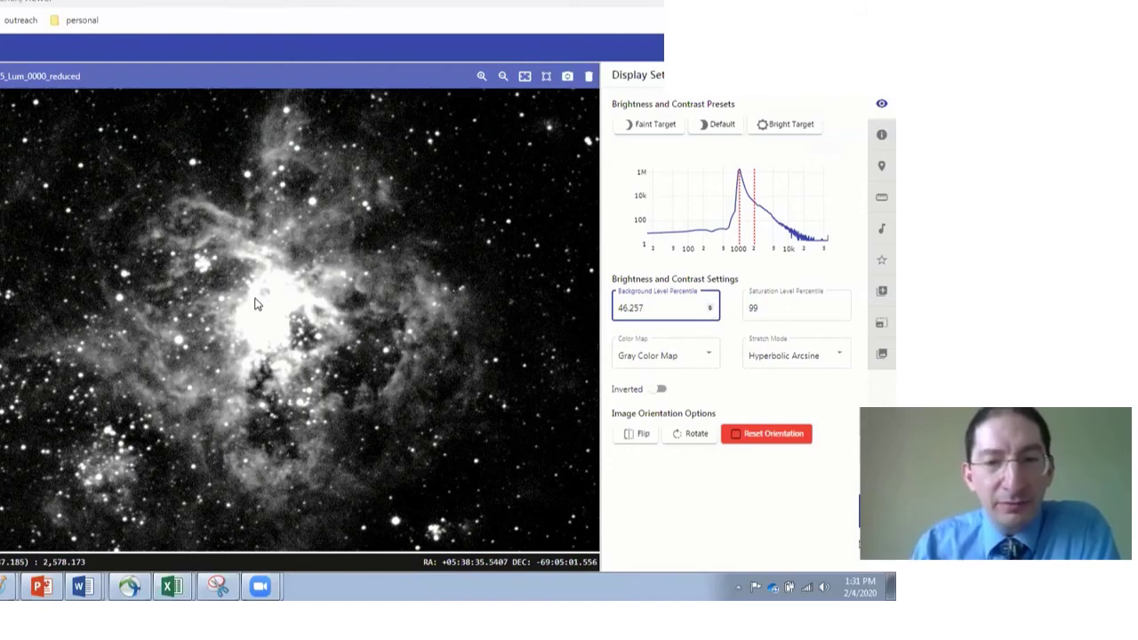
pyautogui.click(658, 391)
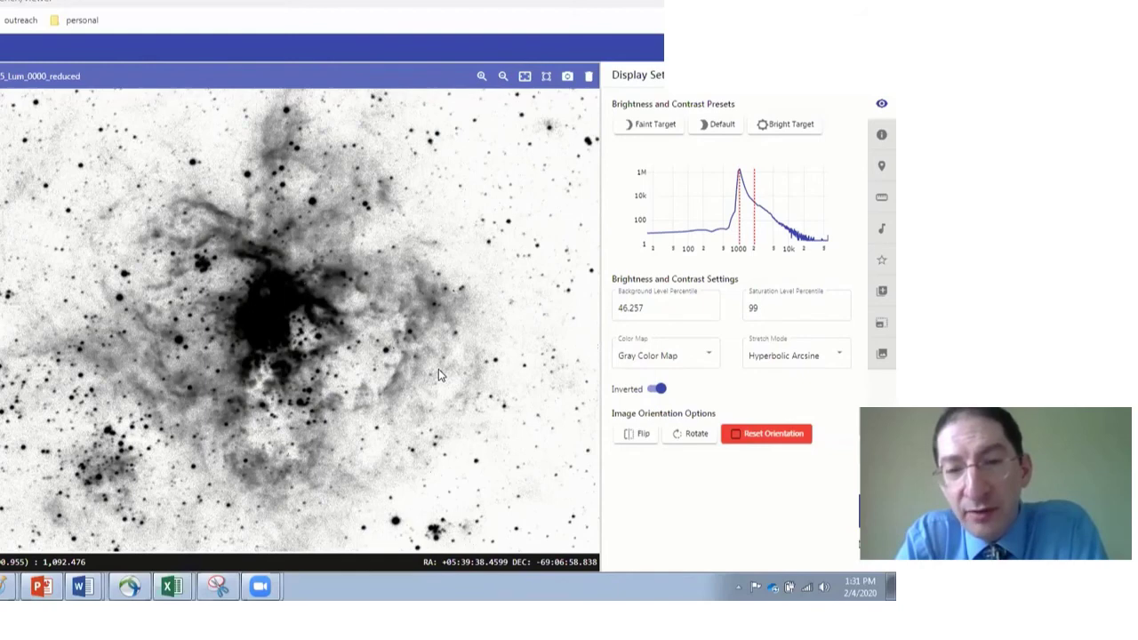
pyautogui.click(656, 386)
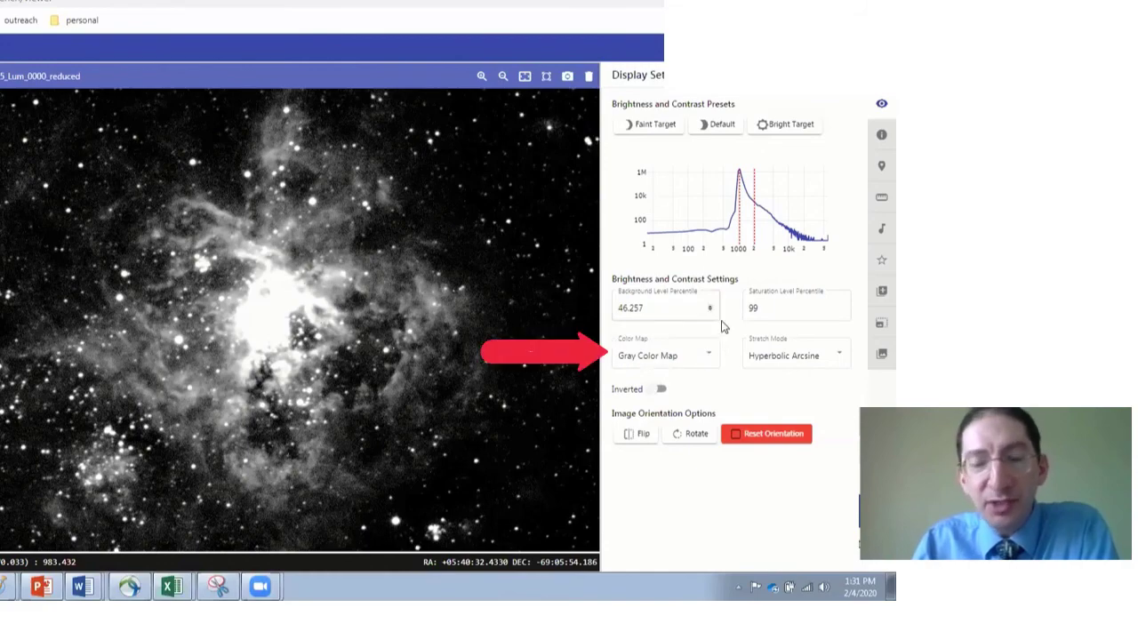
# - Preview the Rainbow Color Map on the Tarantula image, and settle on the Heat Color Map
pyautogui.click(717, 361)
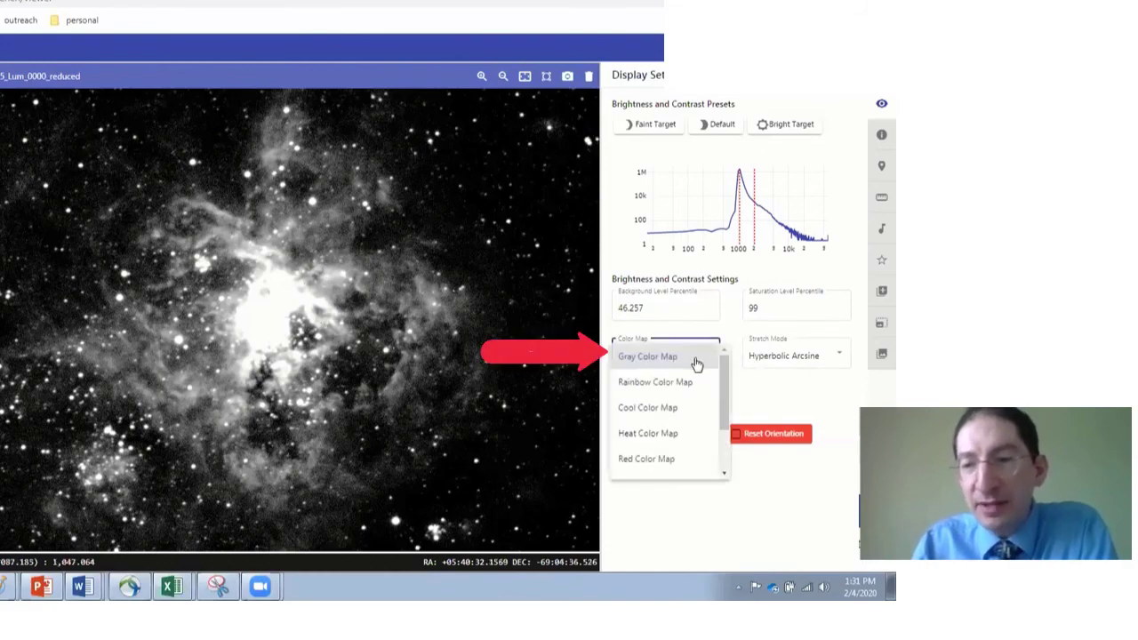
pyautogui.click(694, 383)
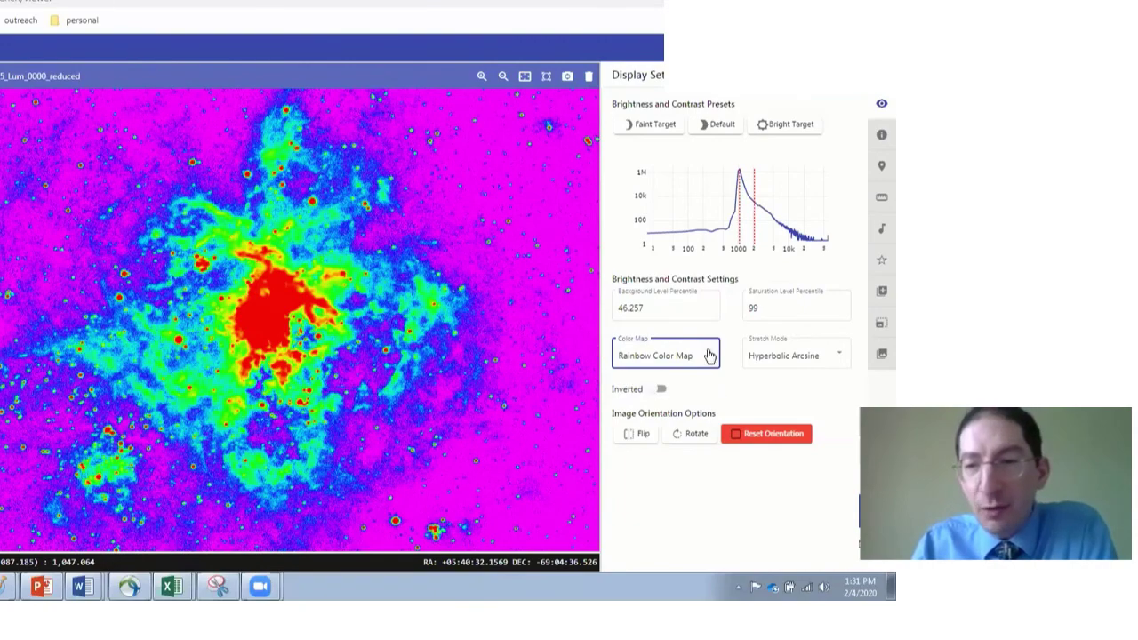
pyautogui.click(709, 356)
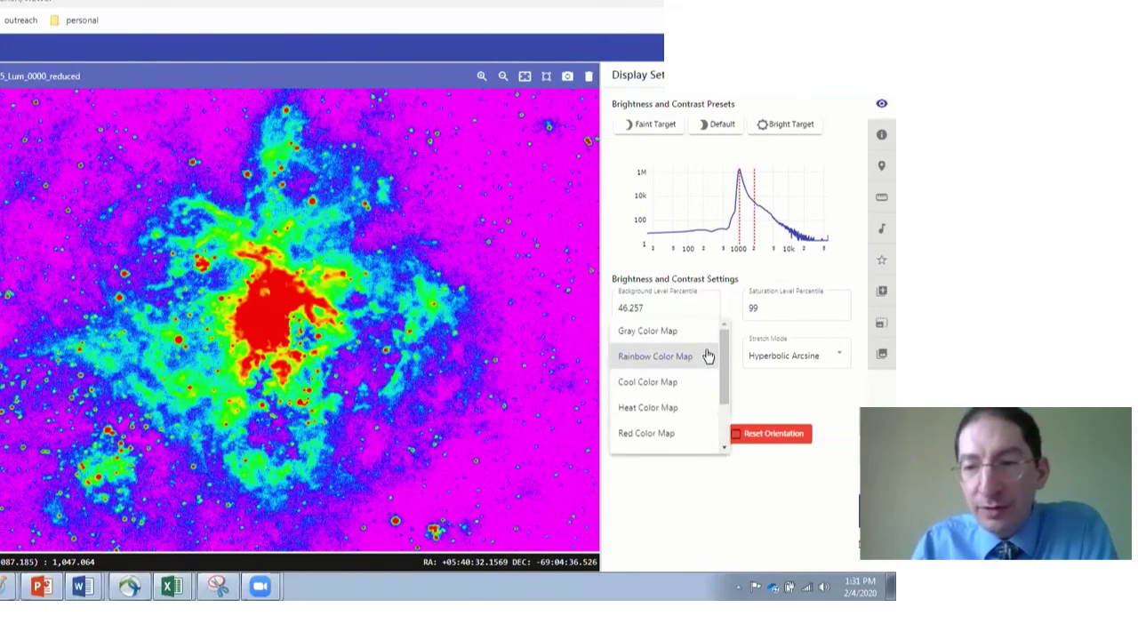
pyautogui.click(665, 409)
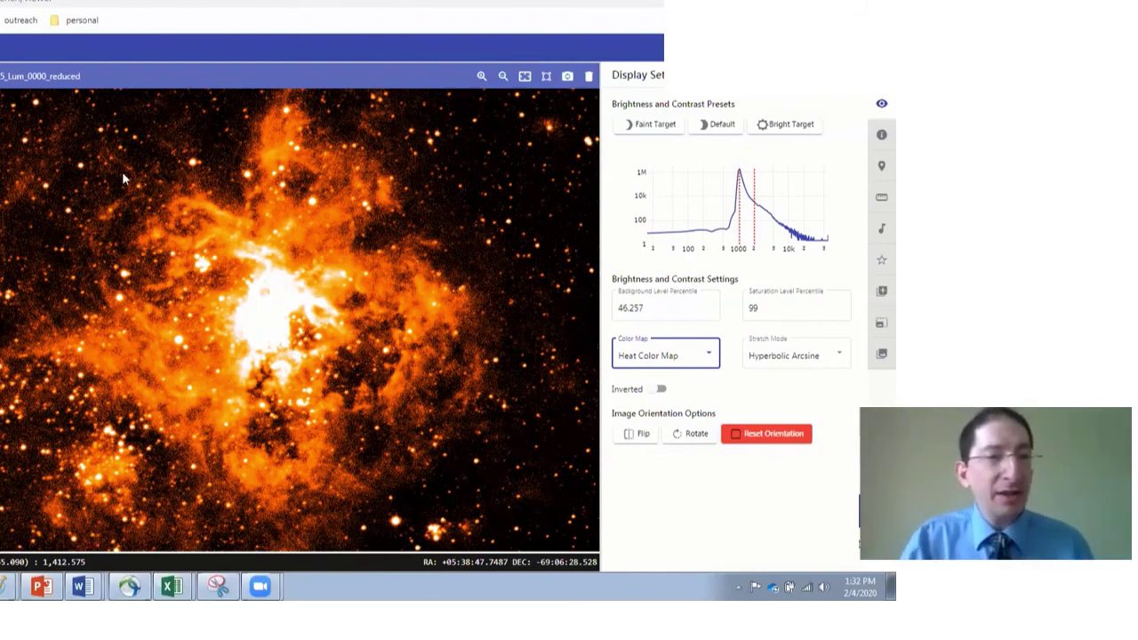
# - Display the reduced Moon image fitted to the viewer, and compare the Faint Target, Default and Bright Target presets, ending on Bright Target
pyautogui.click(2, 172)
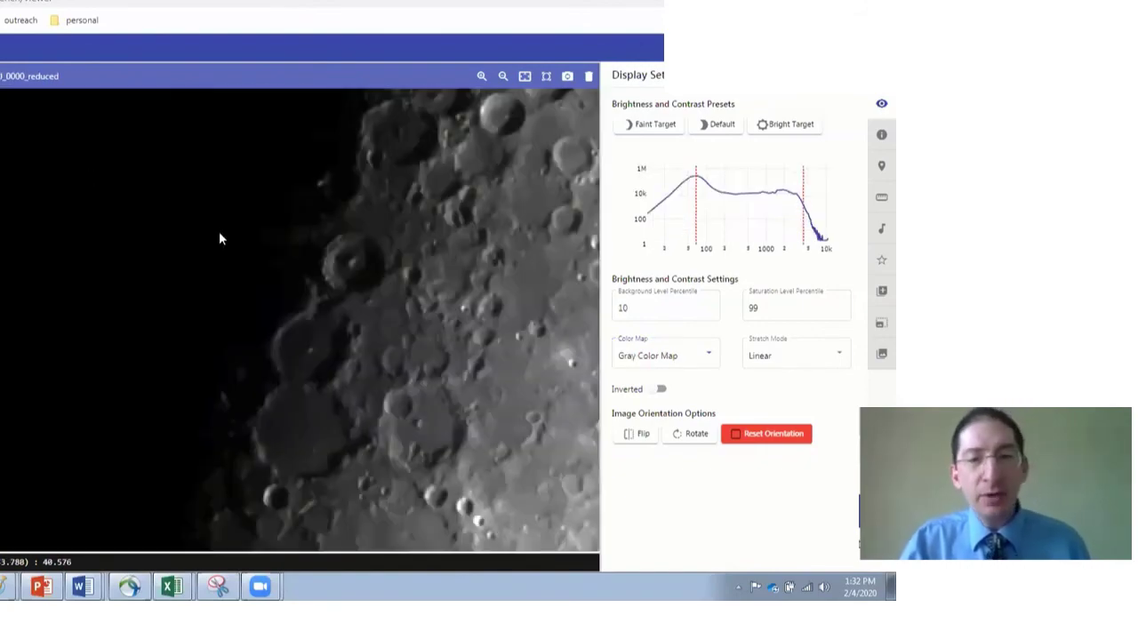
pyautogui.click(524, 77)
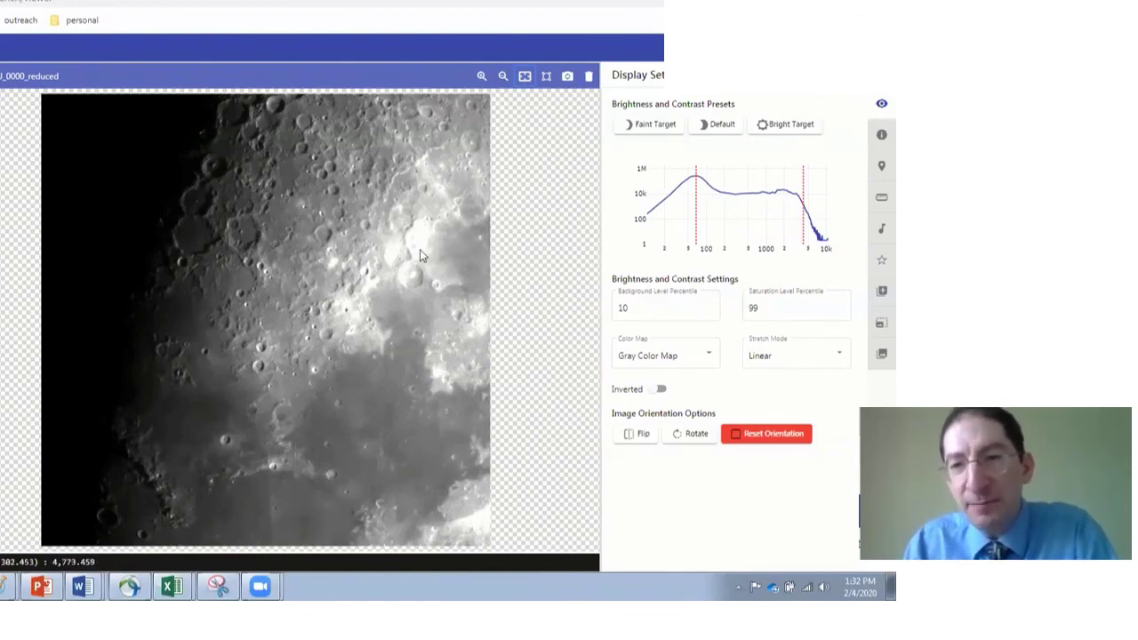
pyautogui.click(662, 131)
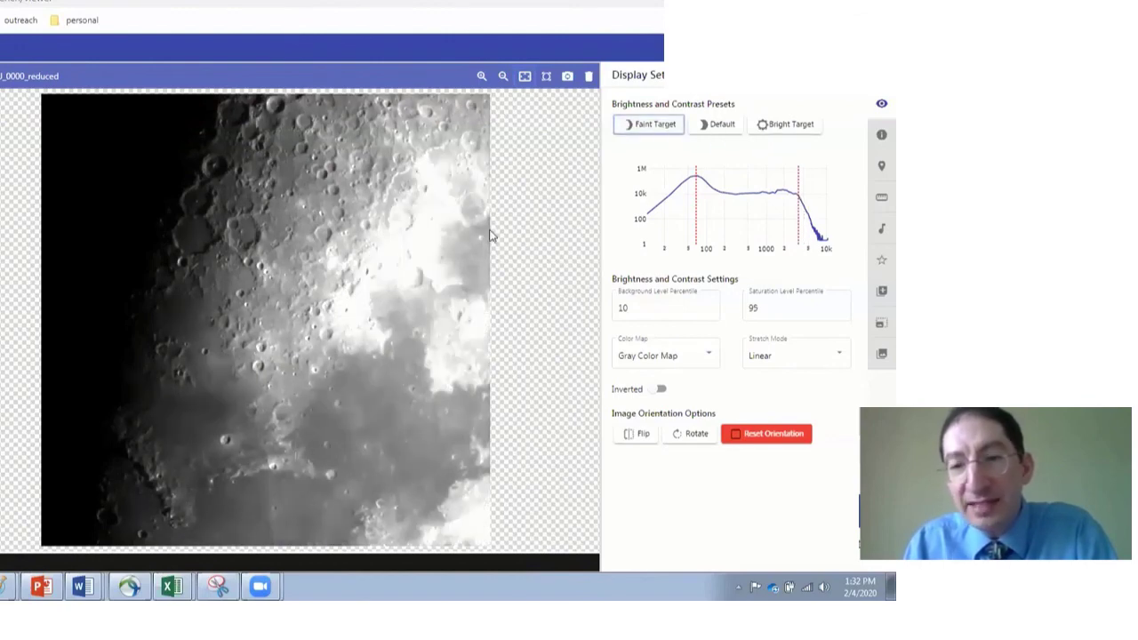
pyautogui.click(720, 125)
pyautogui.click(776, 127)
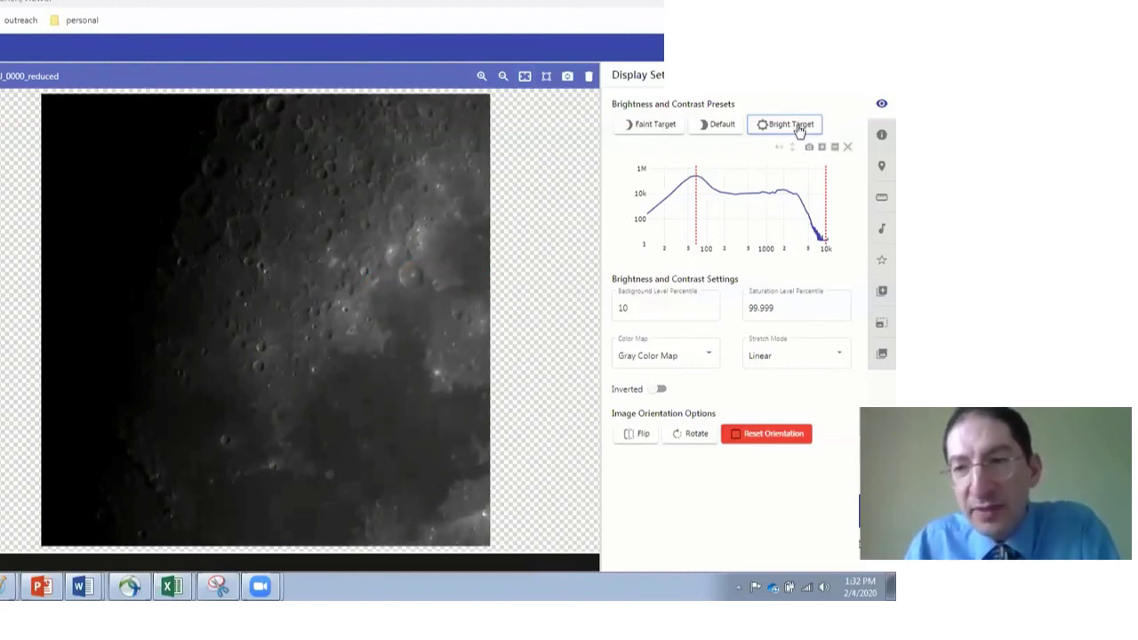
# - Fine-tune the Moon image's saturation level percentile to 99.7892, balancing the bright highlands against the darker terrain
pyautogui.click(842, 313)
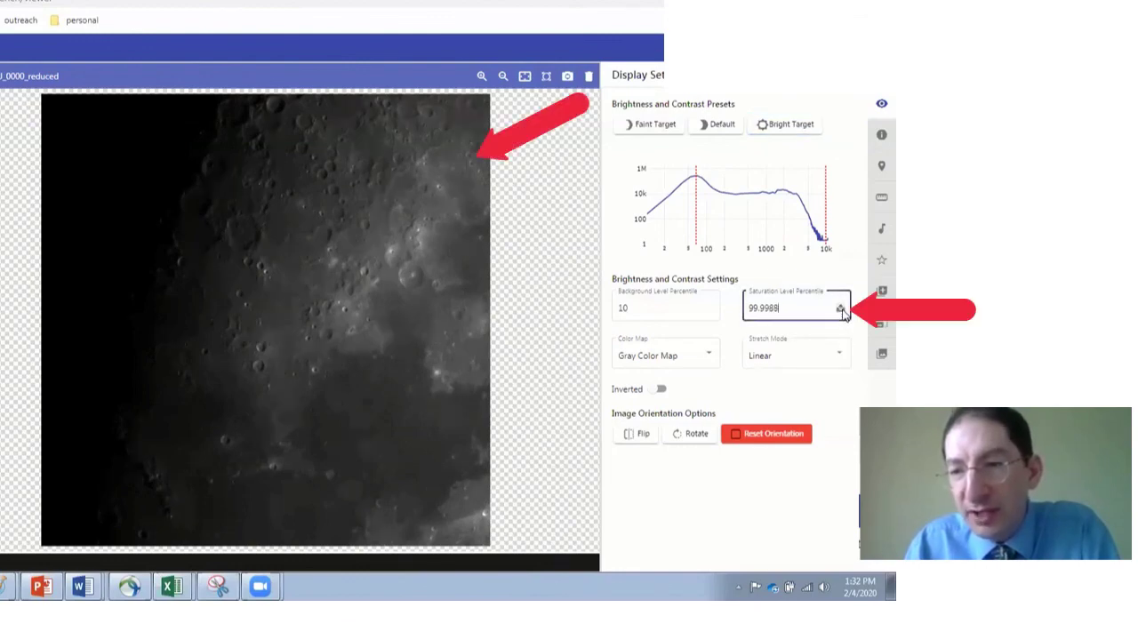
pyautogui.click(842, 312)
pyautogui.click(841, 312)
pyautogui.click(842, 313)
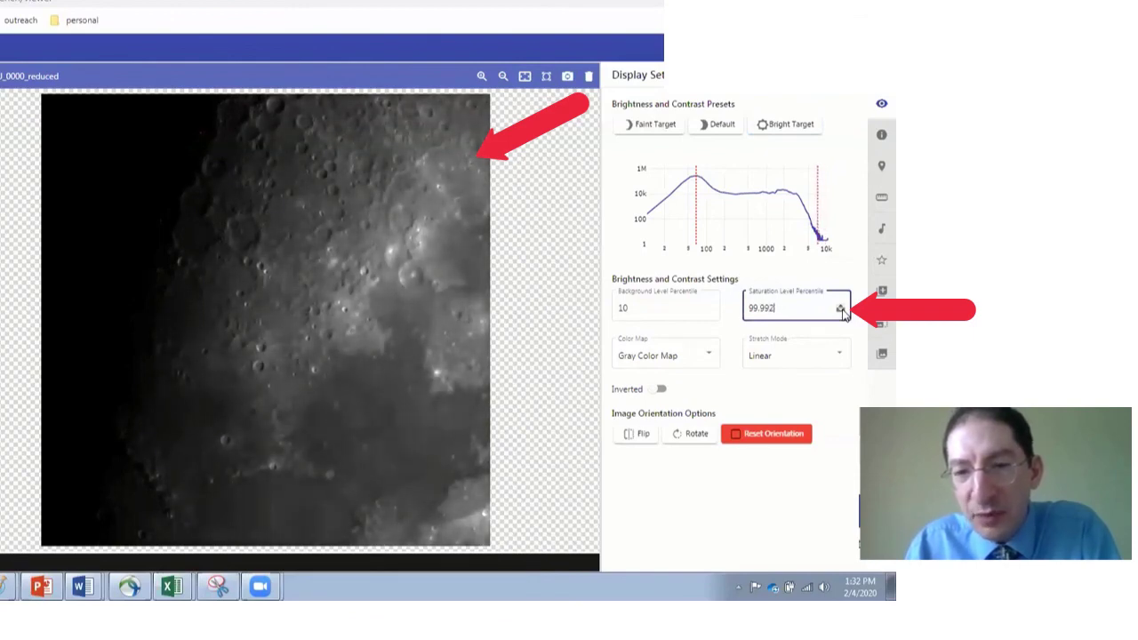
pyautogui.click(842, 312)
pyautogui.click(841, 312)
pyautogui.click(842, 313)
pyautogui.click(842, 312)
pyautogui.click(841, 312)
pyautogui.click(841, 312)
pyautogui.click(842, 312)
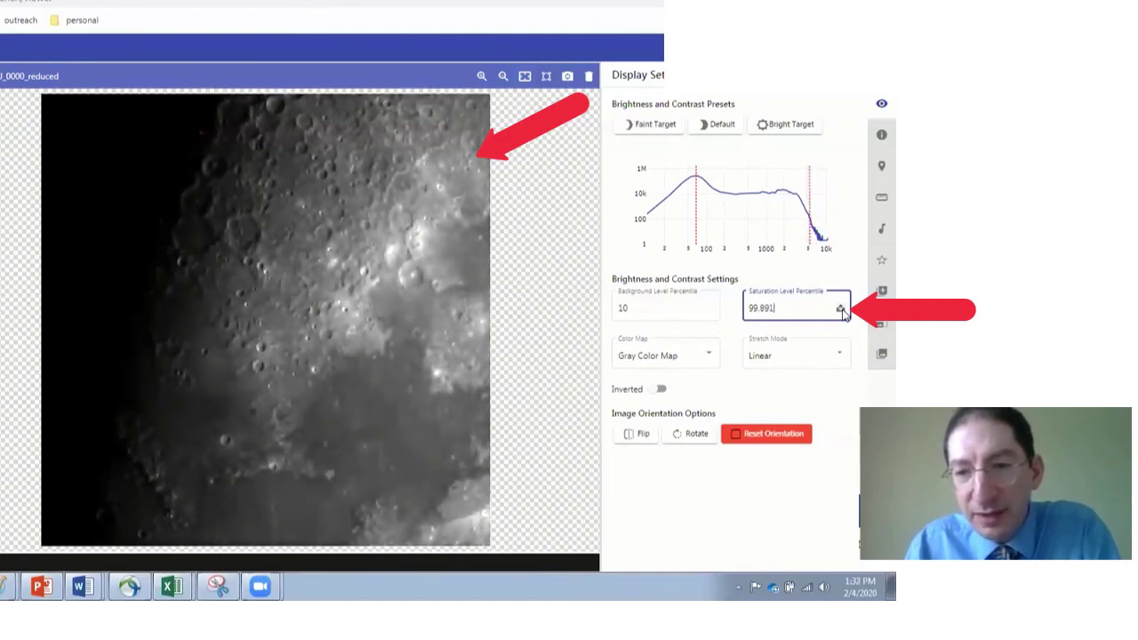
pyautogui.click(841, 312)
pyautogui.click(841, 312)
pyautogui.click(841, 312)
pyautogui.click(841, 313)
pyautogui.click(842, 312)
pyautogui.click(841, 312)
pyautogui.click(842, 312)
pyautogui.click(841, 312)
pyautogui.click(841, 312)
pyautogui.click(842, 312)
pyautogui.click(841, 312)
pyautogui.click(841, 312)
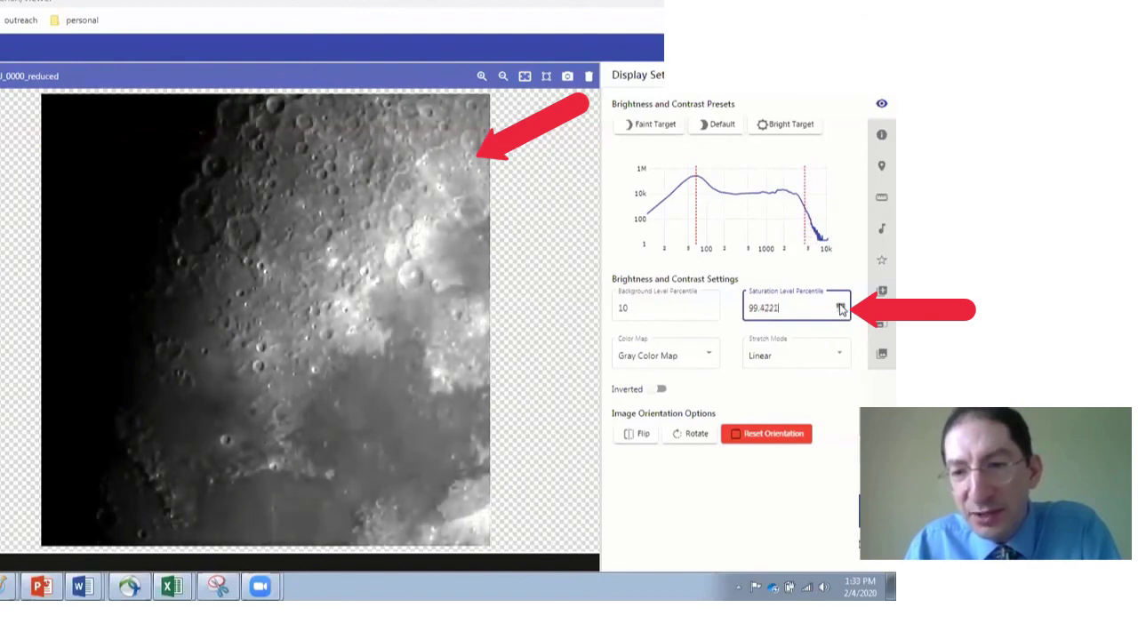
pyautogui.click(841, 305)
pyautogui.click(840, 305)
pyautogui.click(841, 305)
pyautogui.click(840, 305)
pyautogui.click(840, 305)
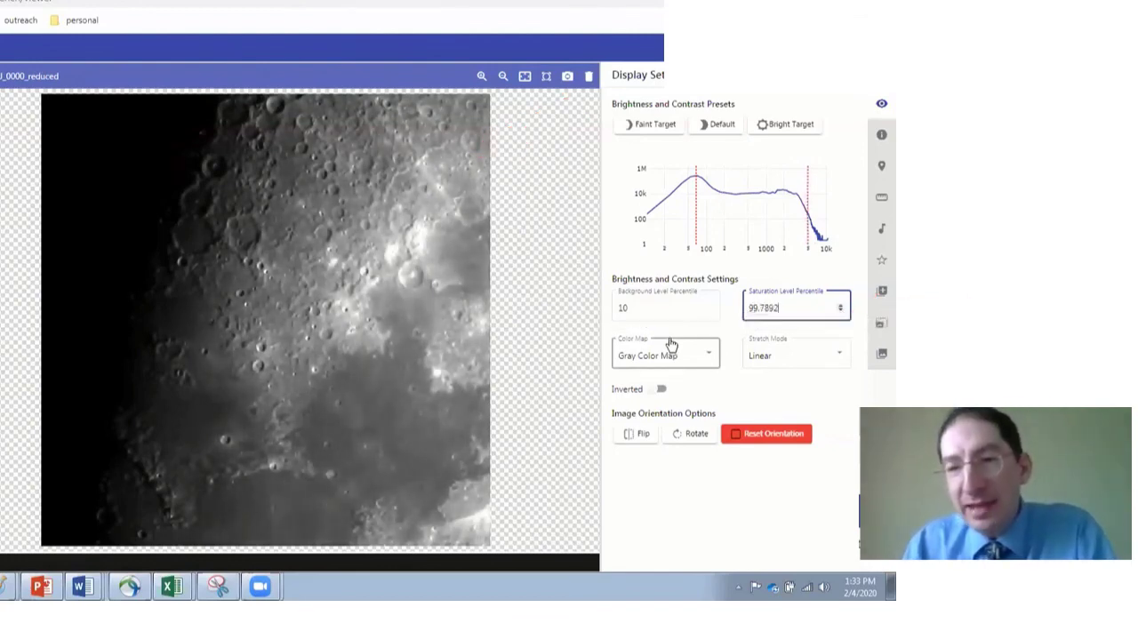
# - Apply the Cool Color Map to the Moon image
pyautogui.click(708, 355)
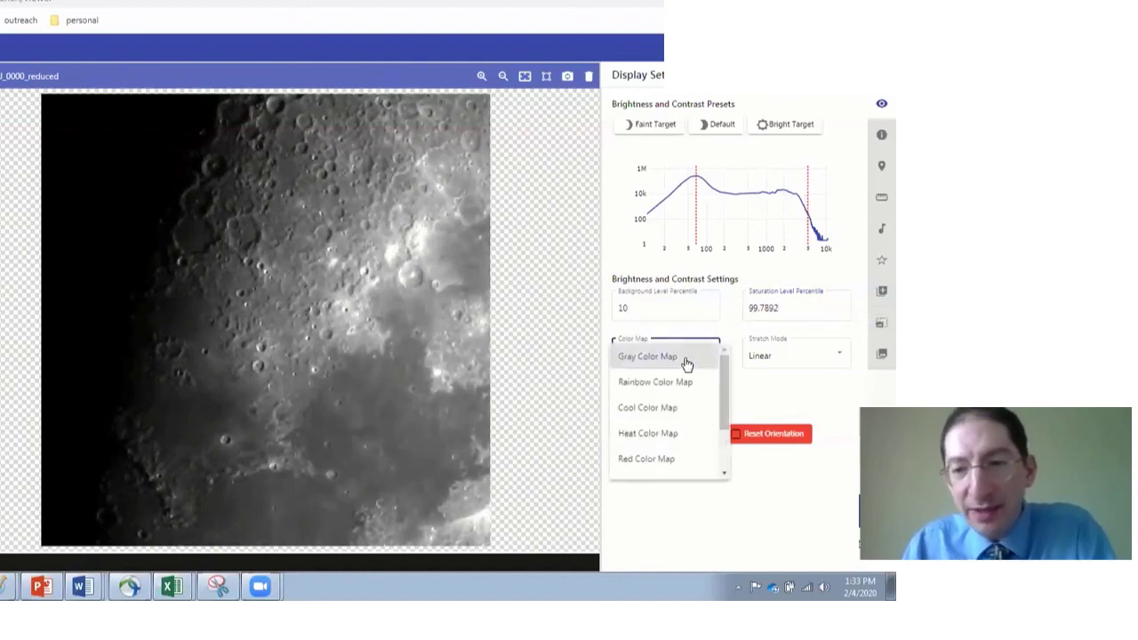
pyautogui.click(668, 408)
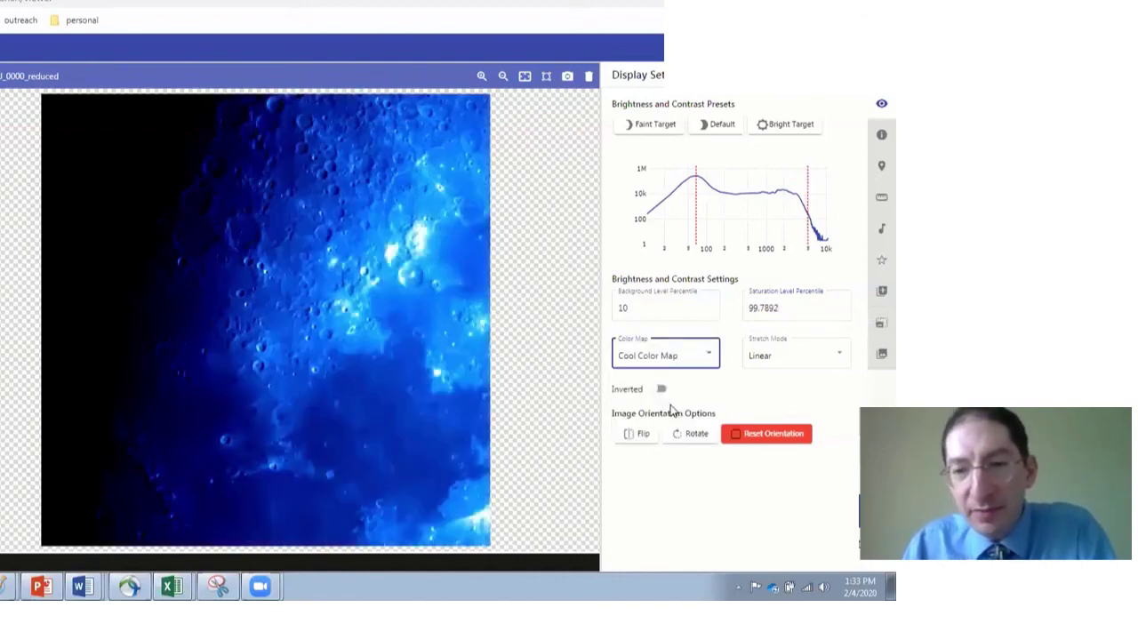